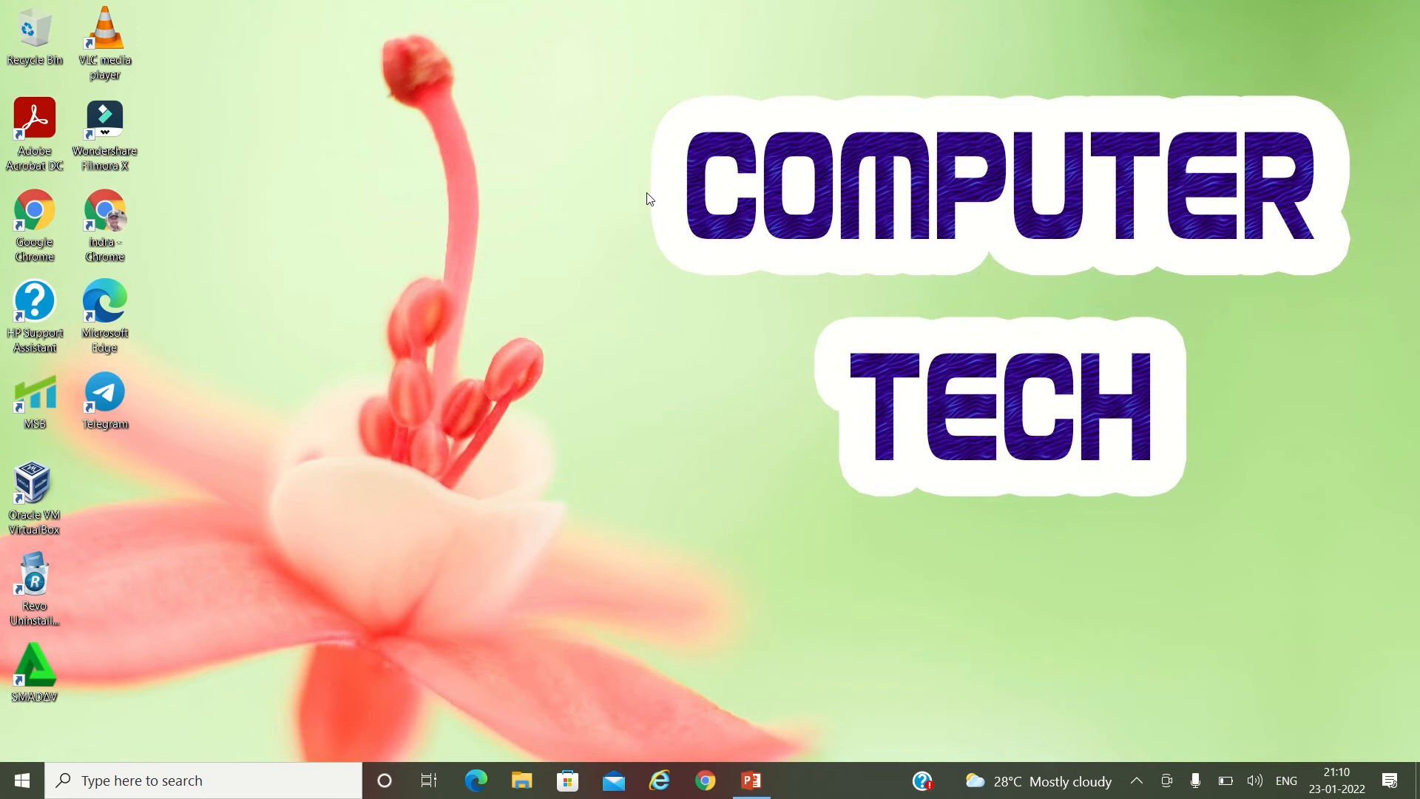
- Open Command Prompt as administrator by searching Windows for cmd
right_click(569, 229)
left_click(543, 284)
left_click(191, 782)
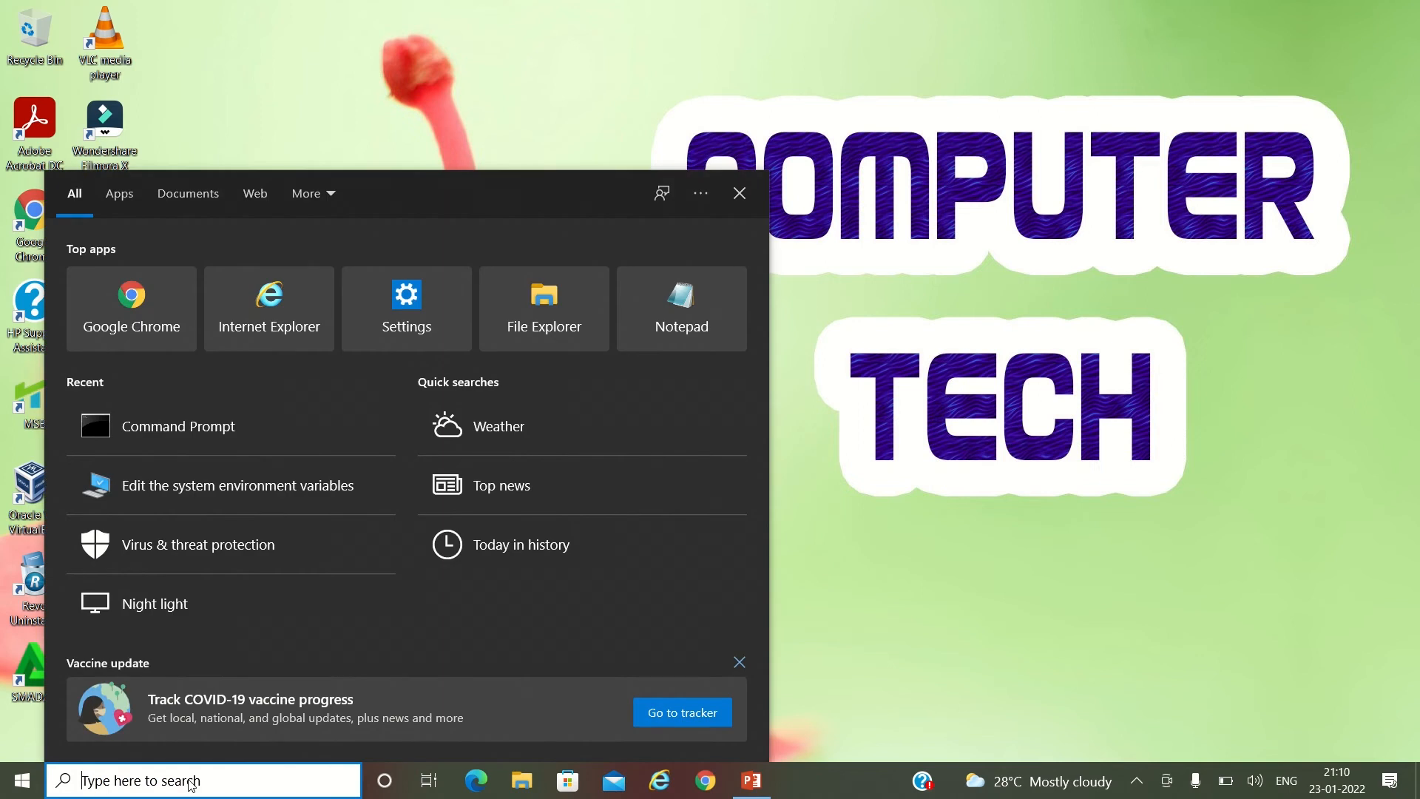
type("cmd")
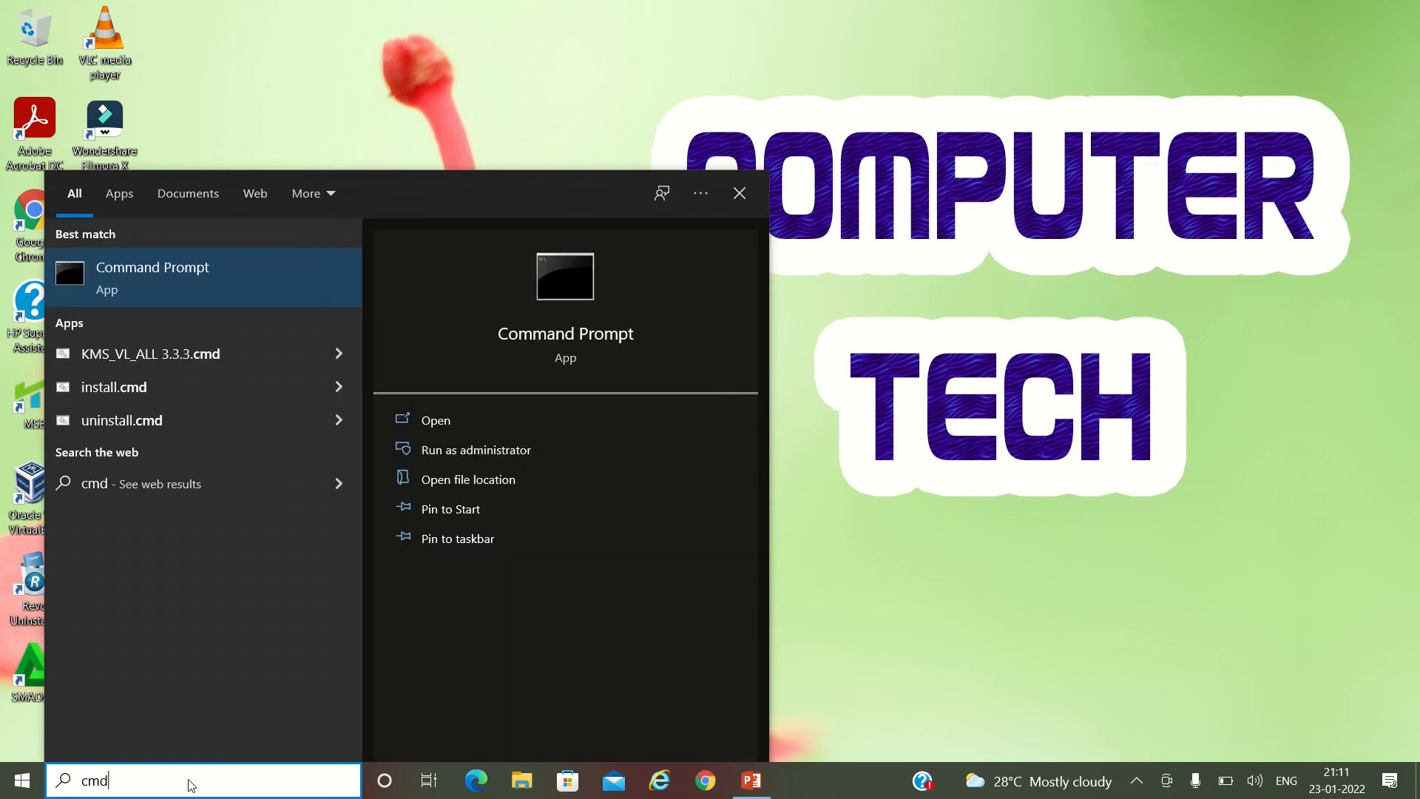
key("ctrl+shift+Return")
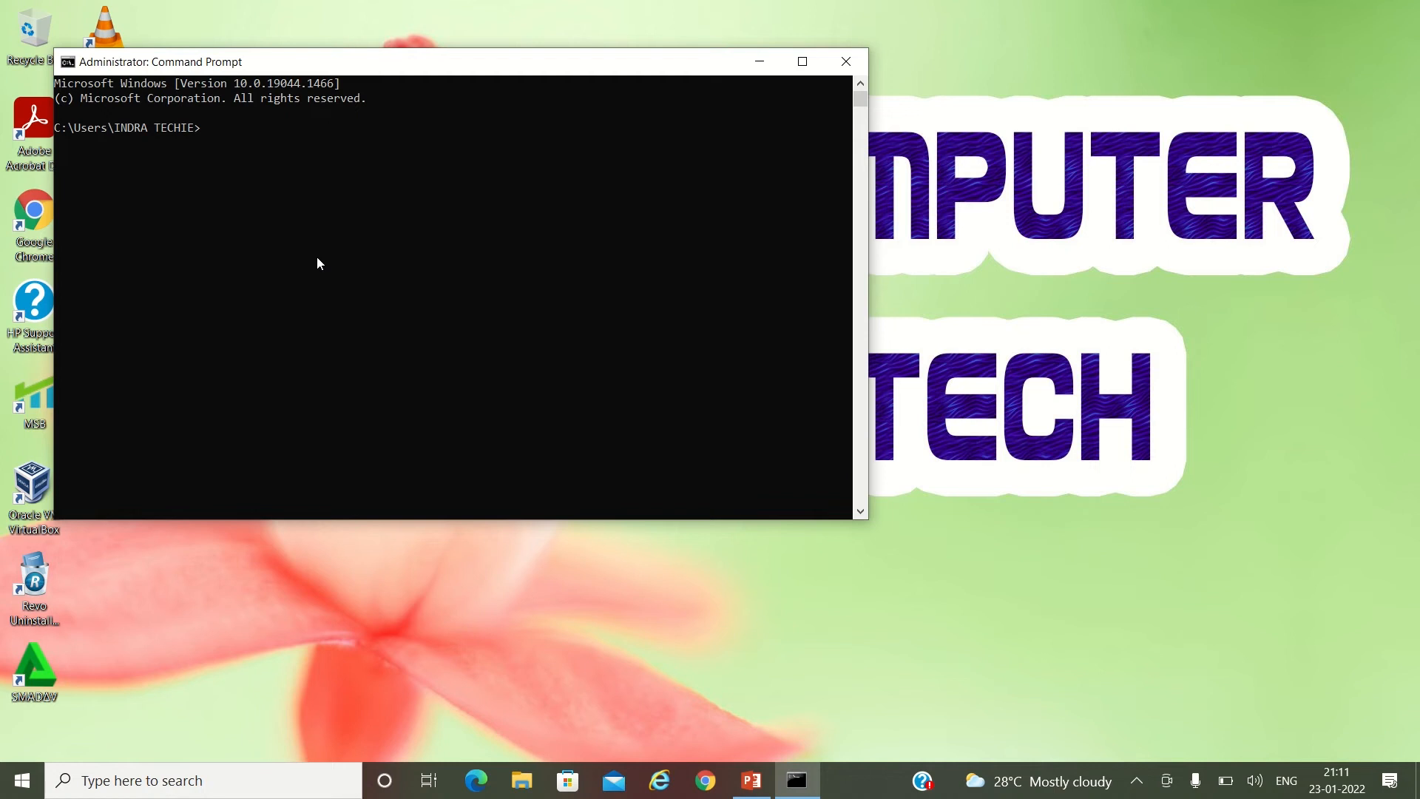
- Check for an existing Java installation with java -version and javac -version, and close the Command Prompt
type("java")
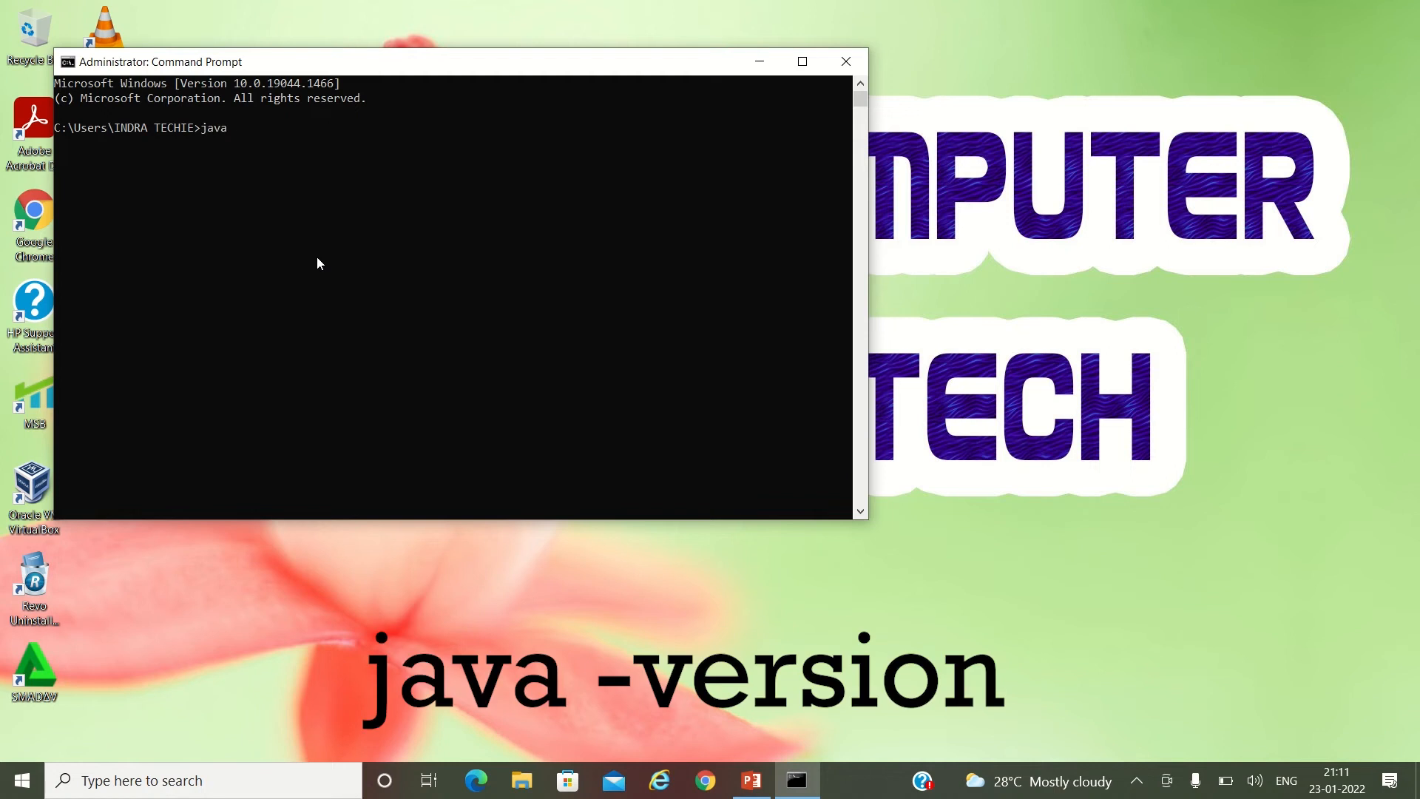
type(" -version")
key("Return")
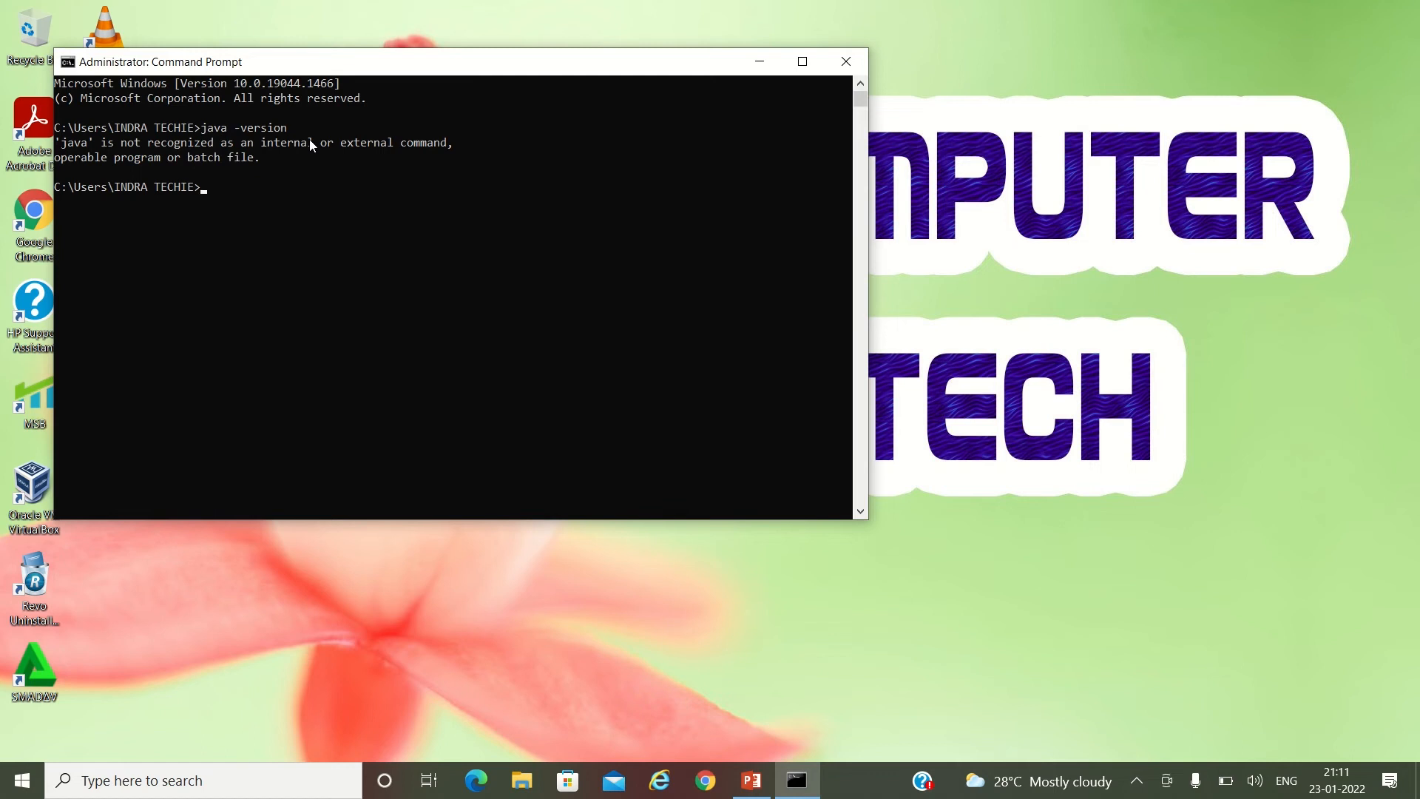
type("javac -version")
key("Return")
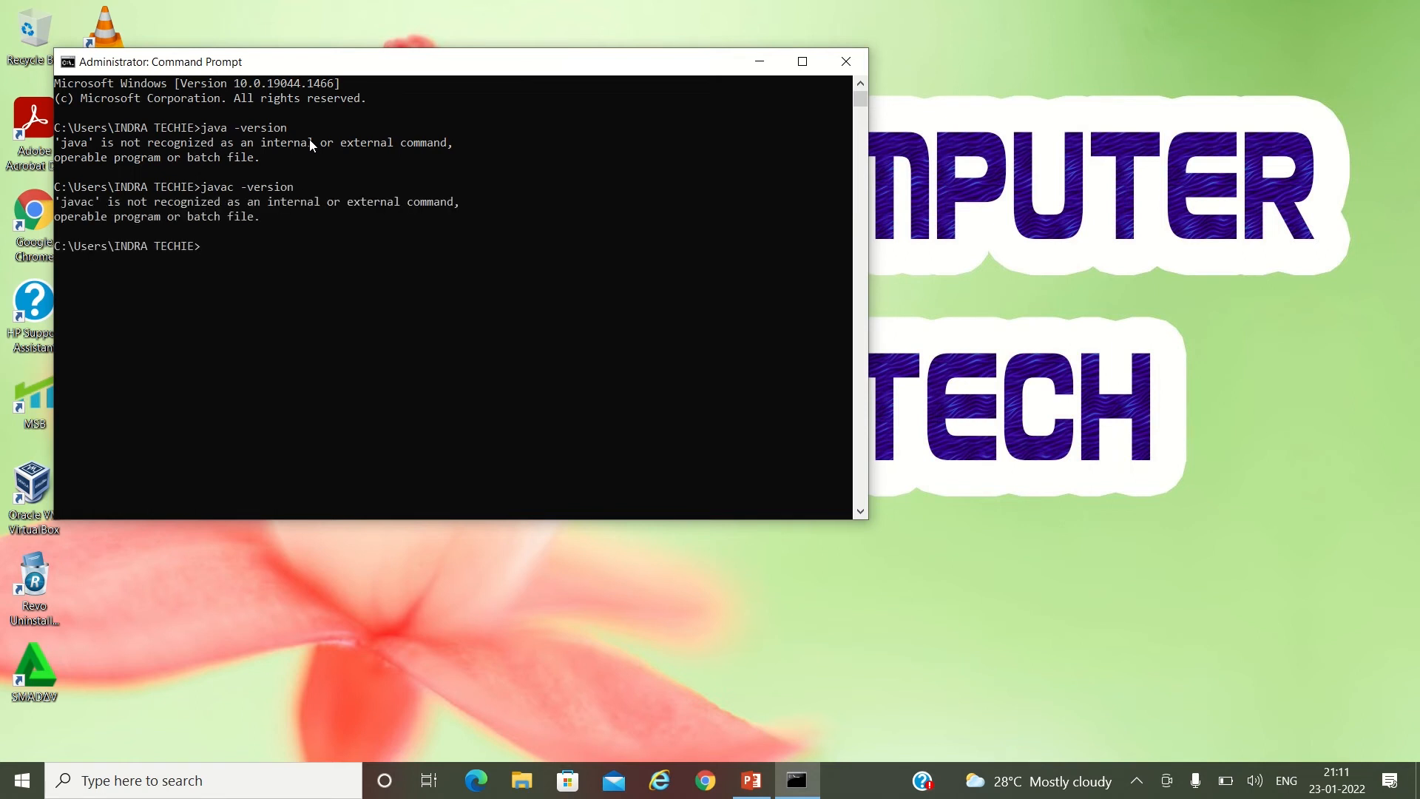
left_click(843, 69)
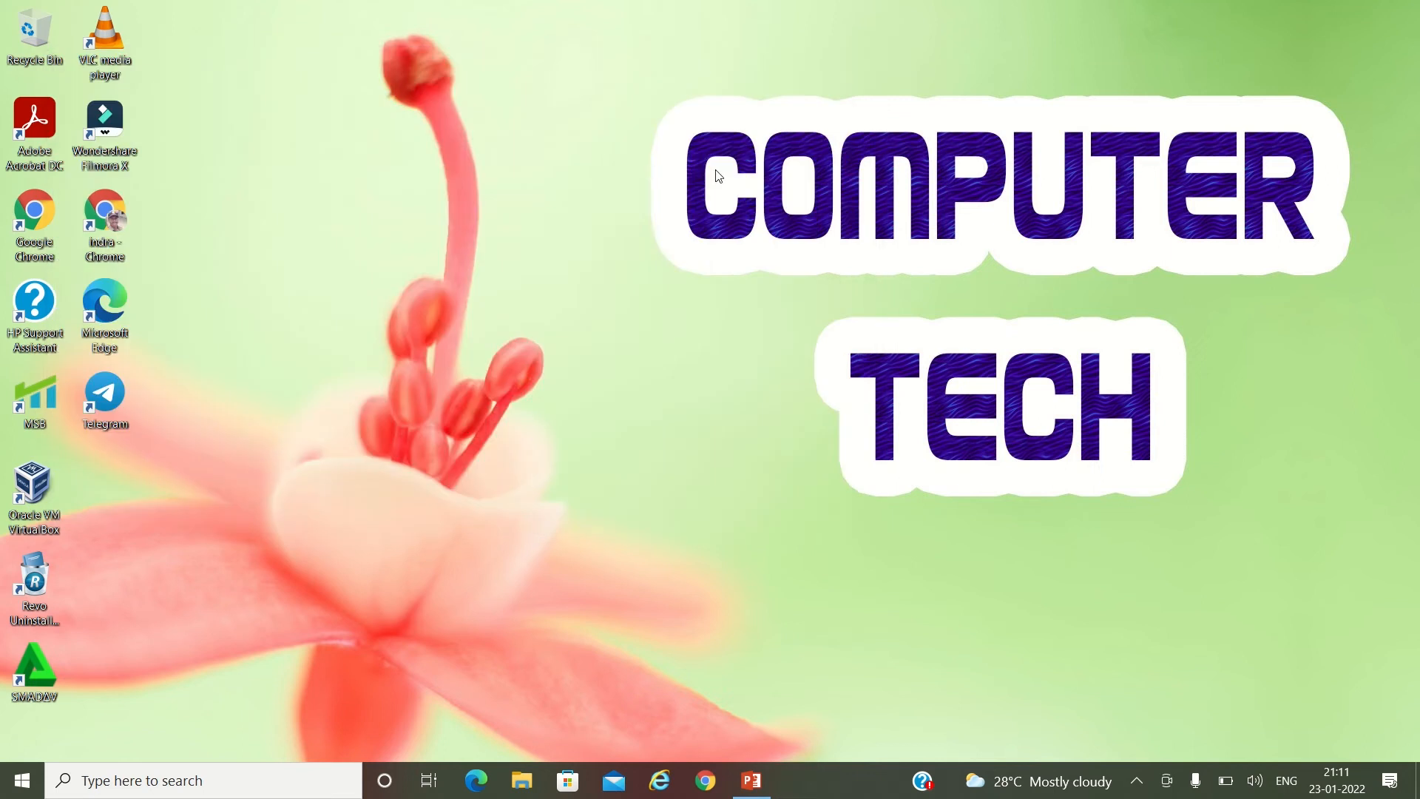
- Switch to Google Chrome and open it with the SMART SYSTEM profile
right_click(538, 170)
left_click(698, 225)
left_click(723, 796)
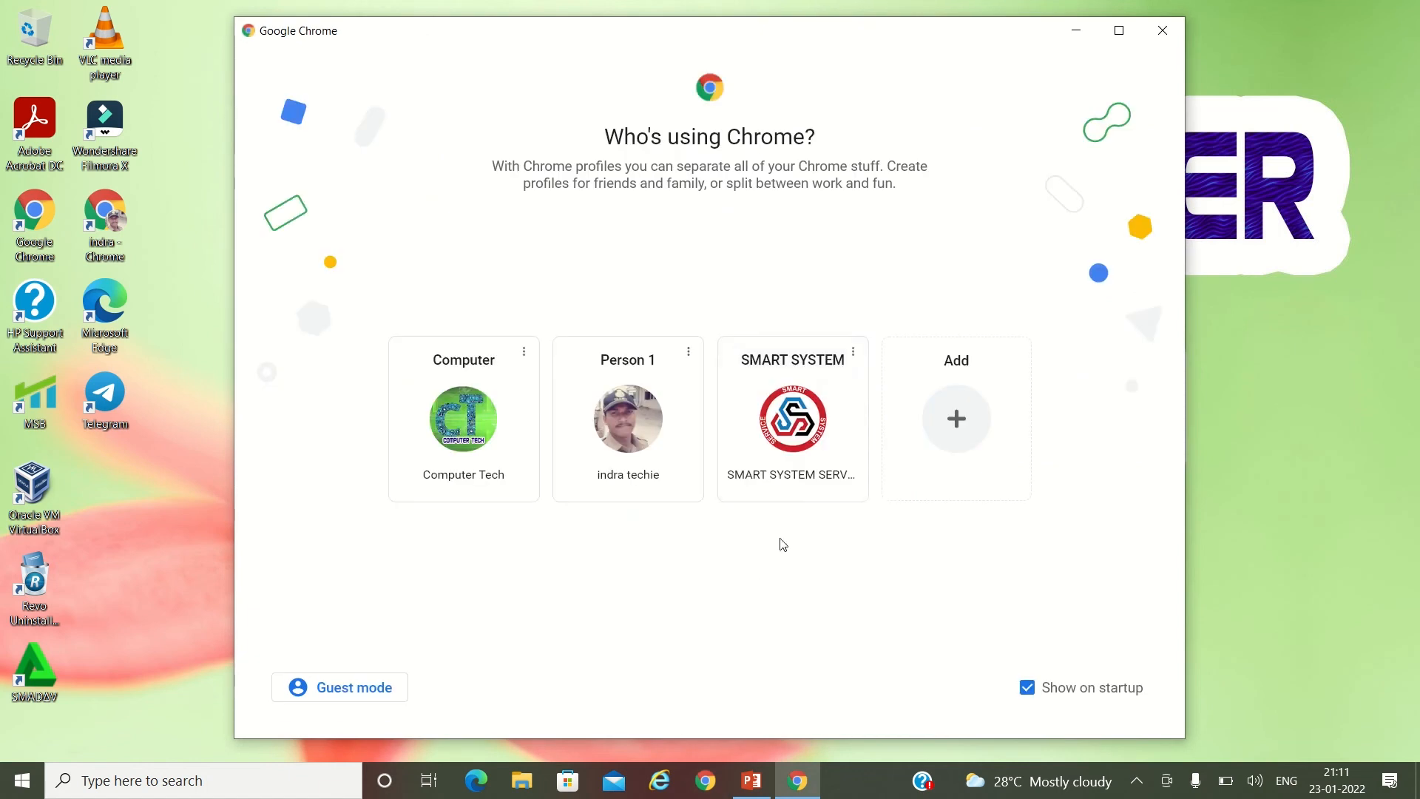
left_click(791, 451)
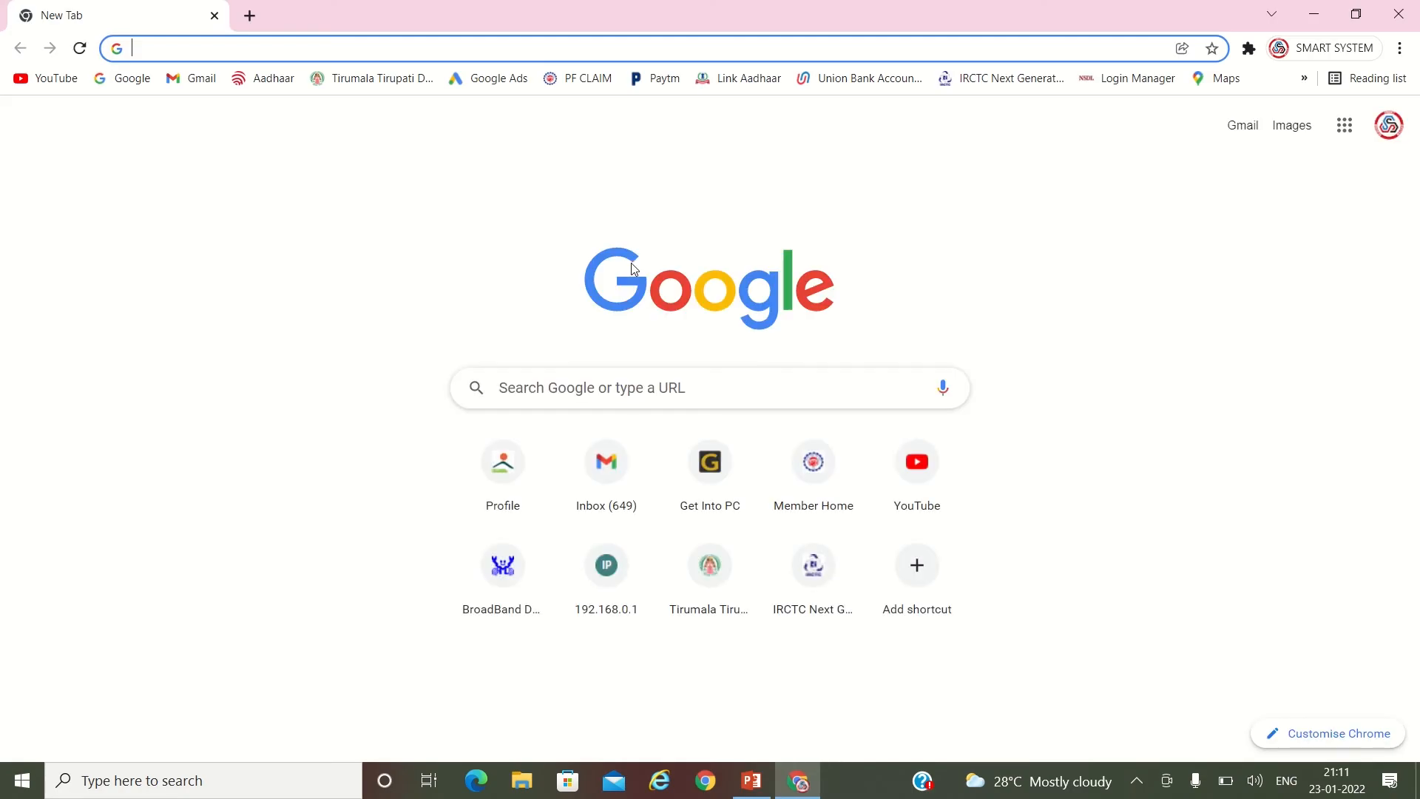
- Search the web for "donwload java jdk" and open Oracle's Java Downloads page from the results
type("donwload")
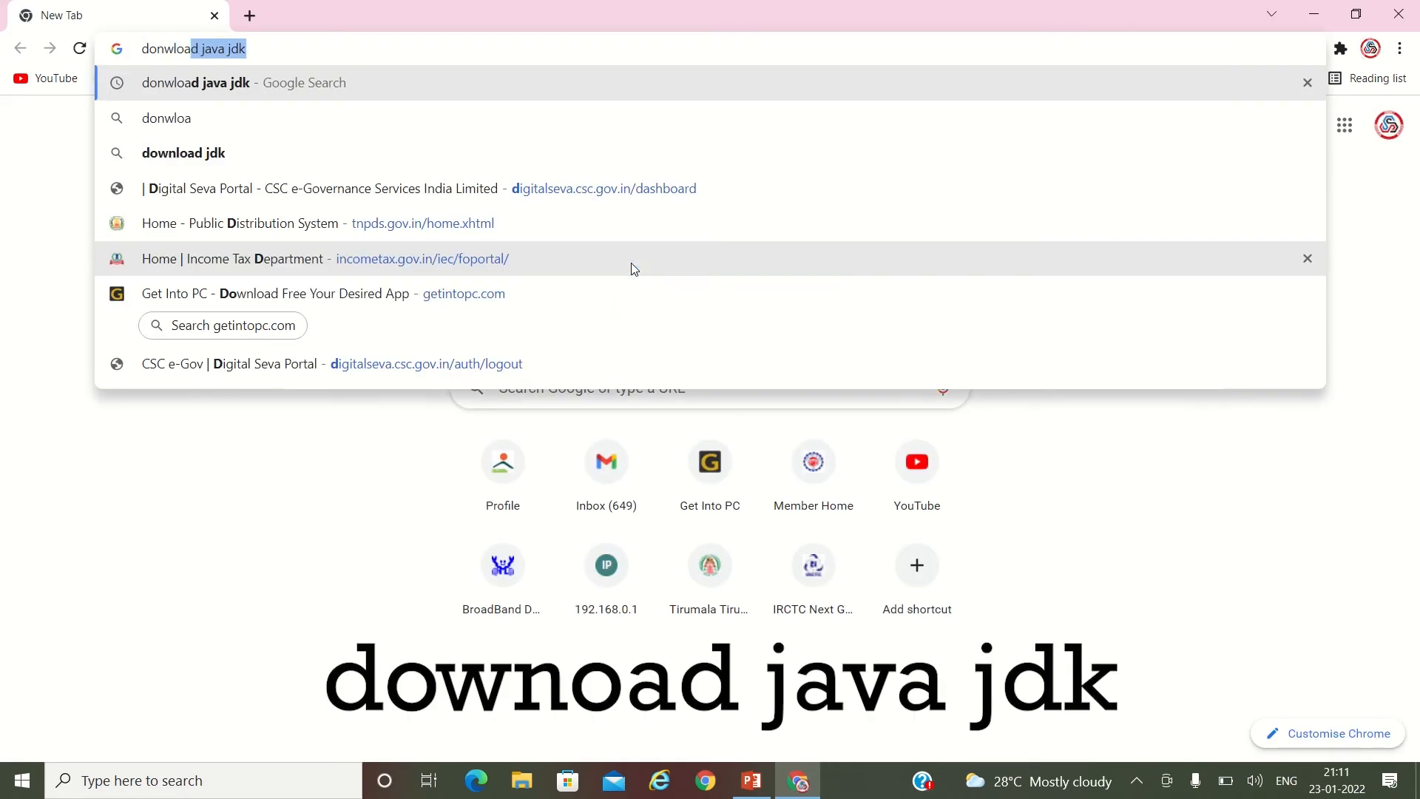
type(" java ")
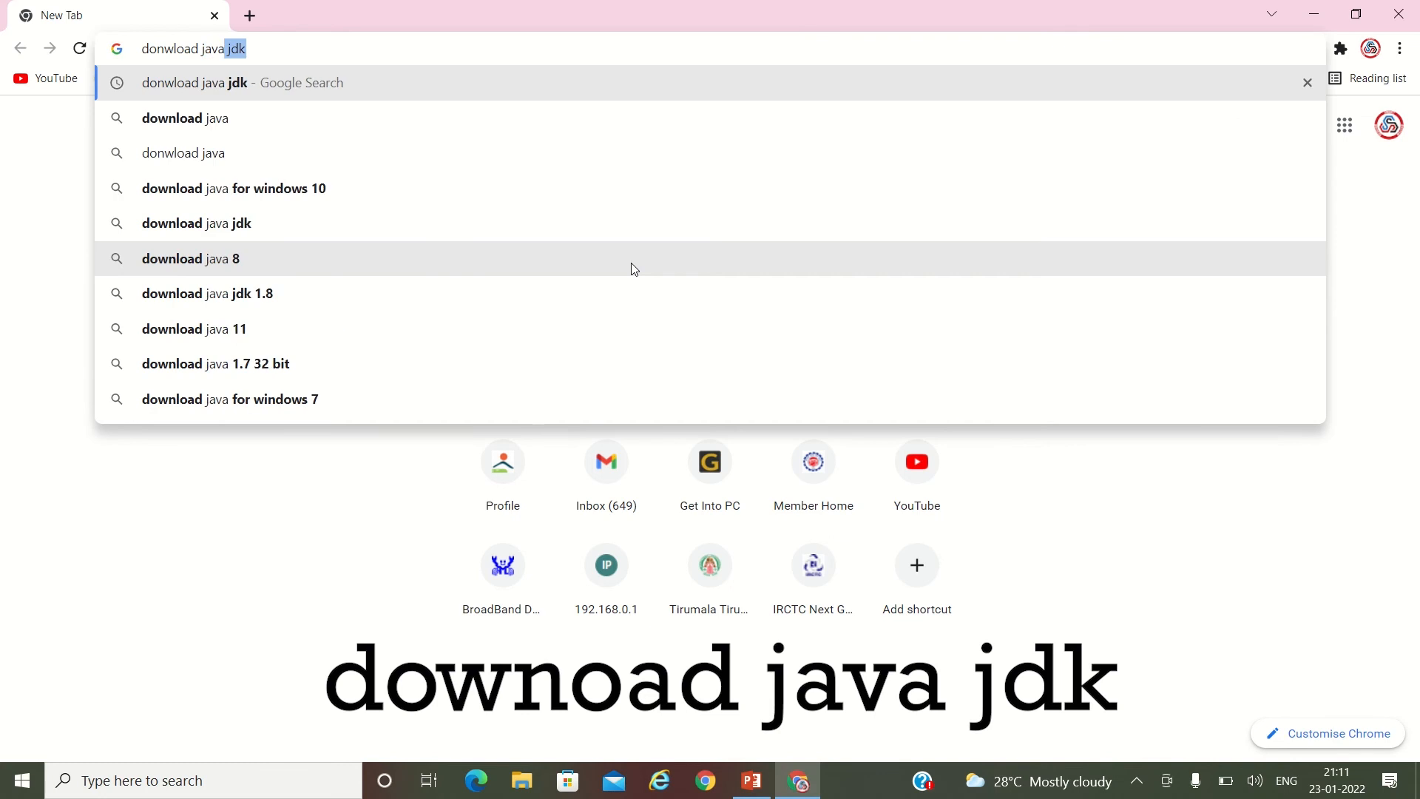
type("jd")
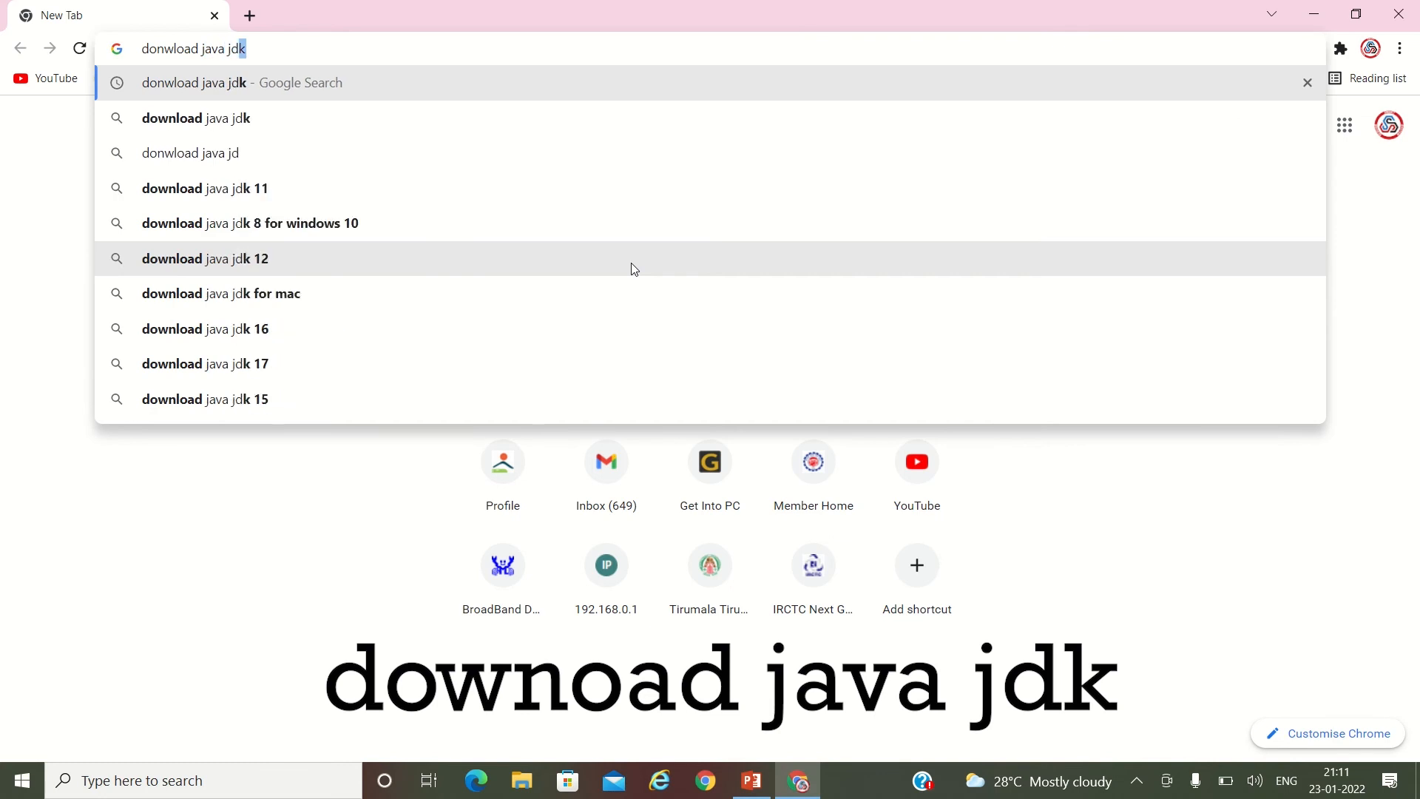
type("k")
key("Return")
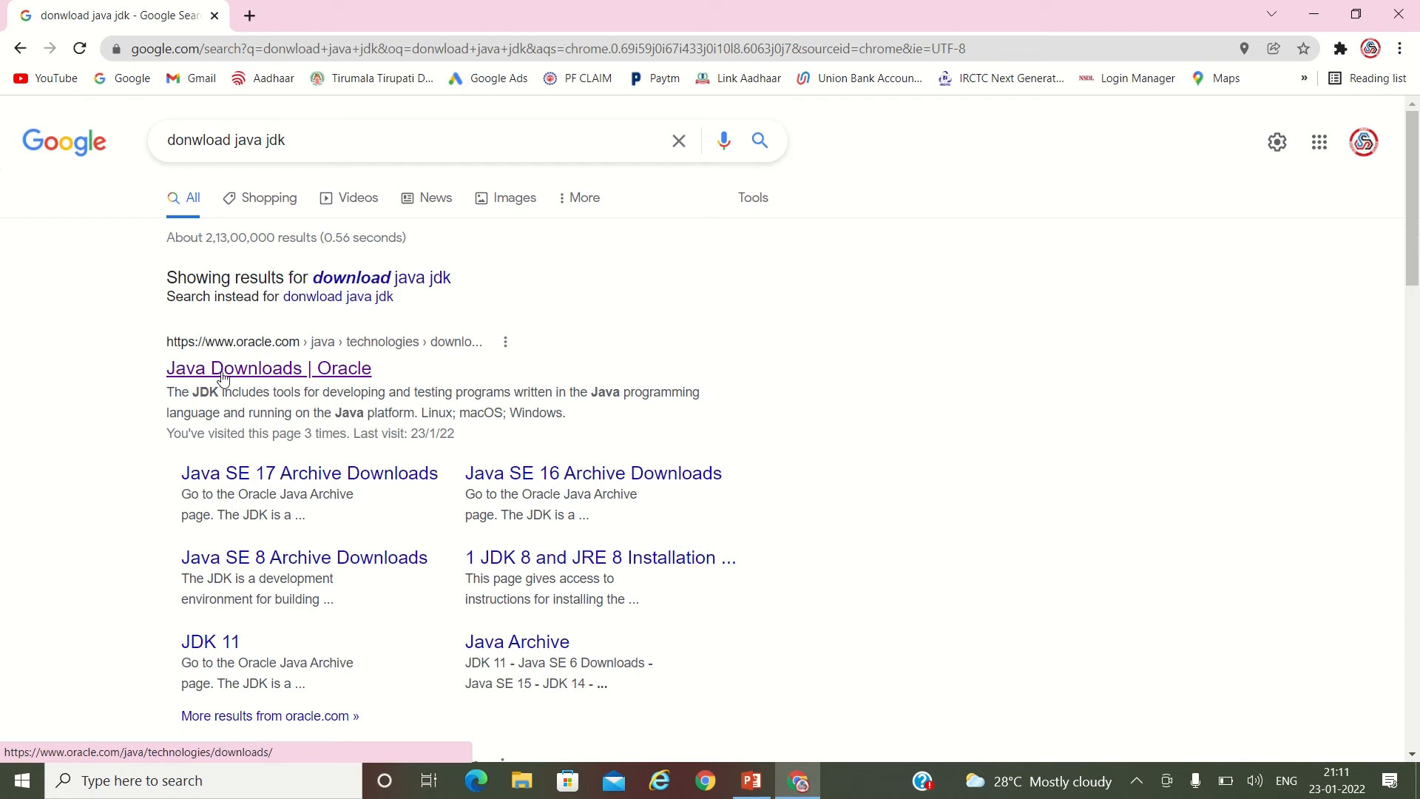
left_click(288, 376)
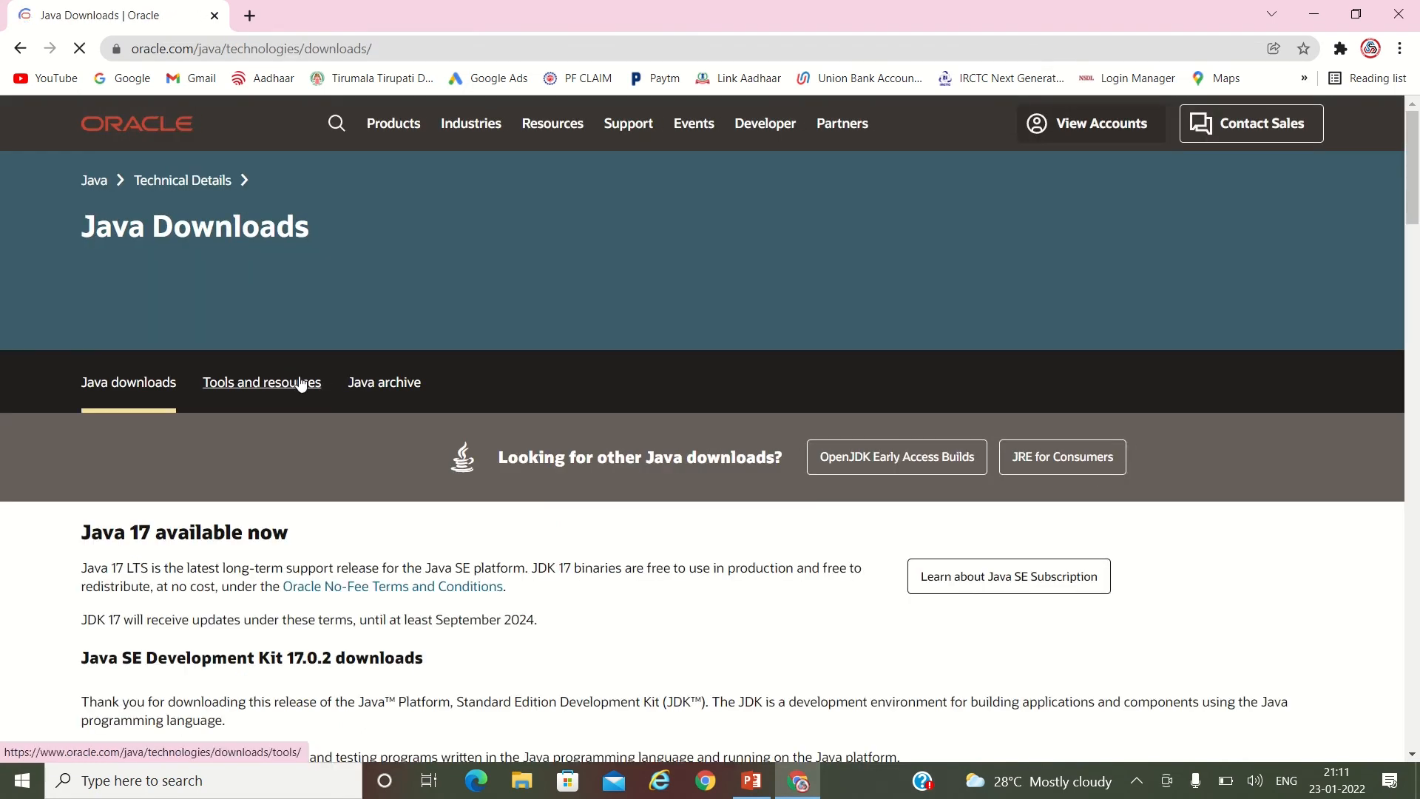
- Look through the Java 17 download section and show the JDK 17 files for Windows
scroll(296, 381, "down", 3)
scroll(300, 382, "down", 3)
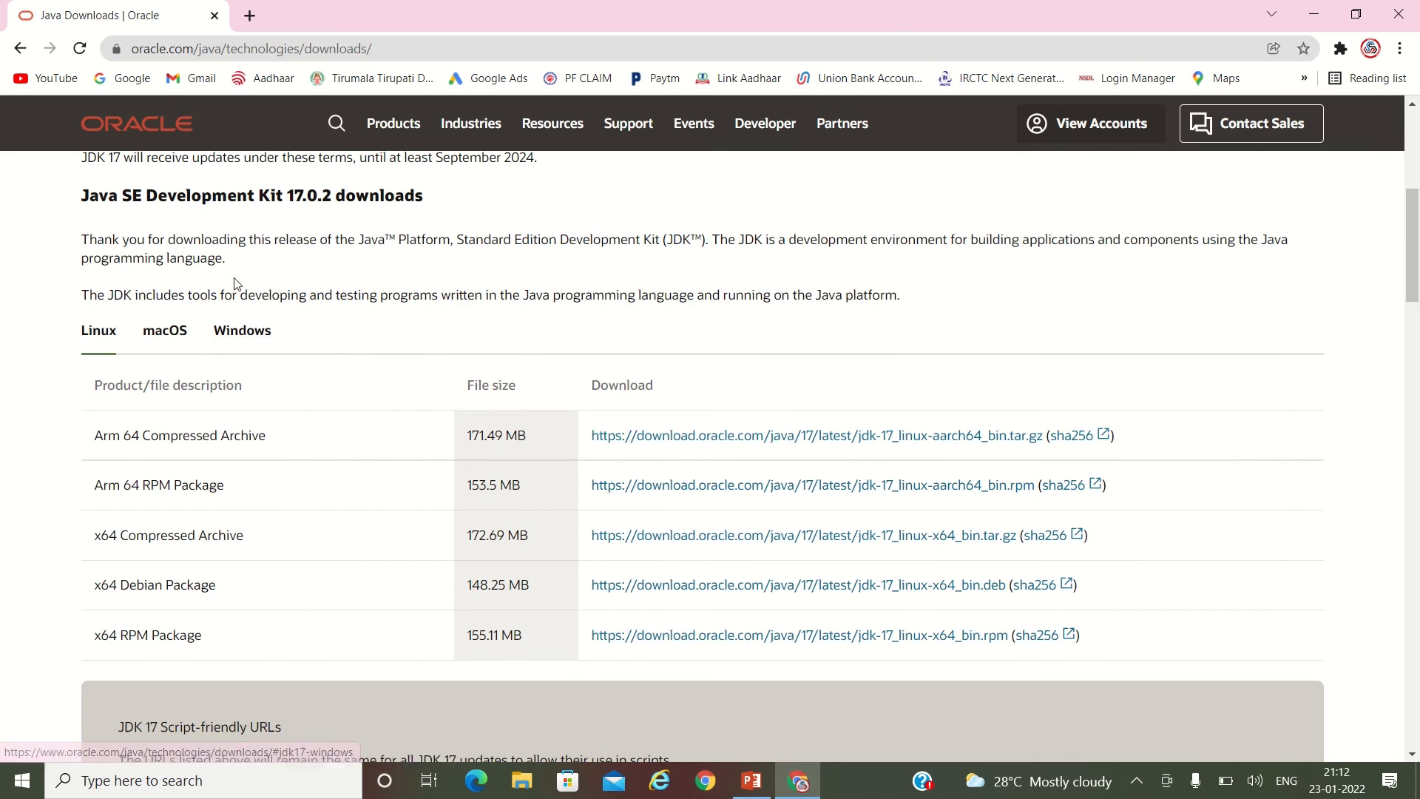
scroll(234, 286, "up", 2)
left_click_drag(125, 255, 138, 256)
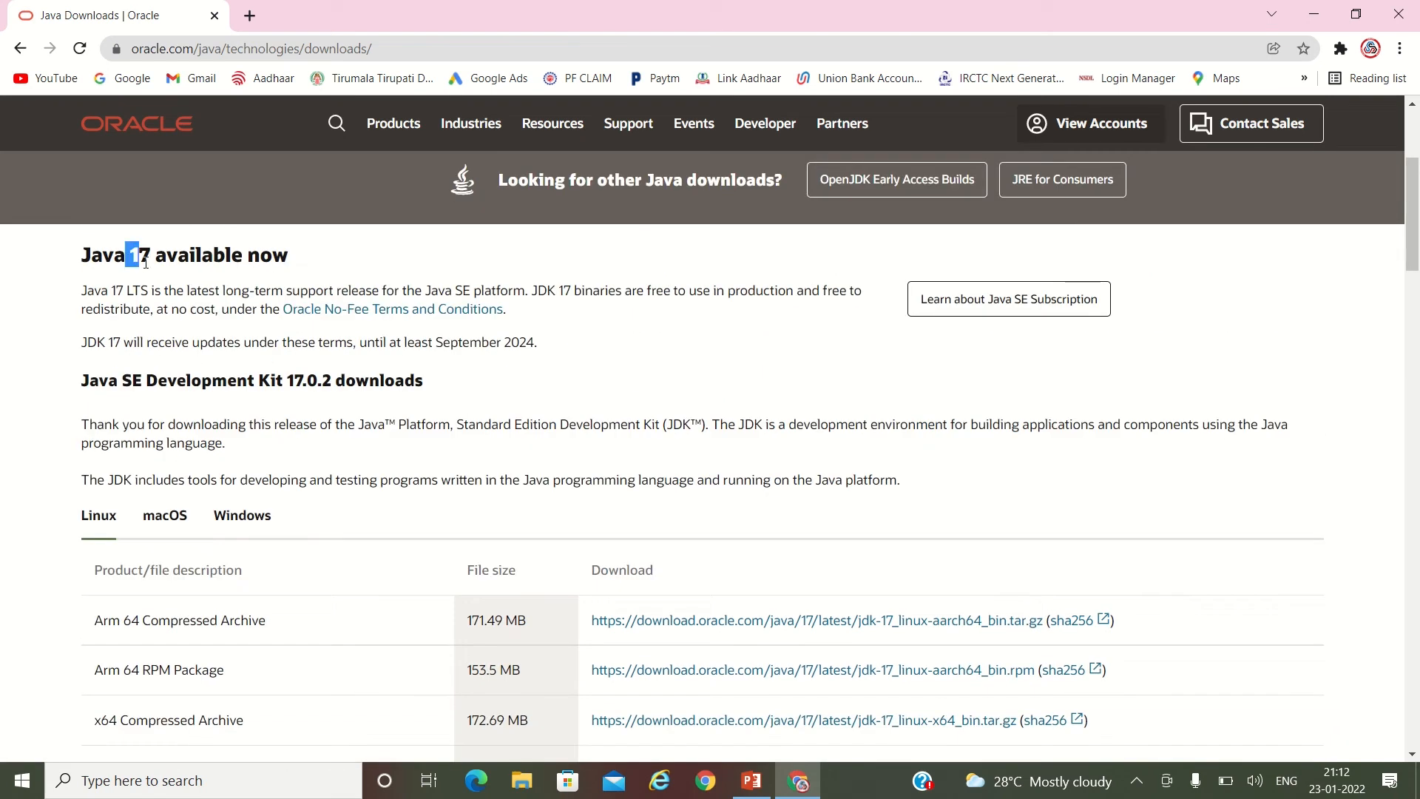
left_click(127, 484)
left_click(237, 527)
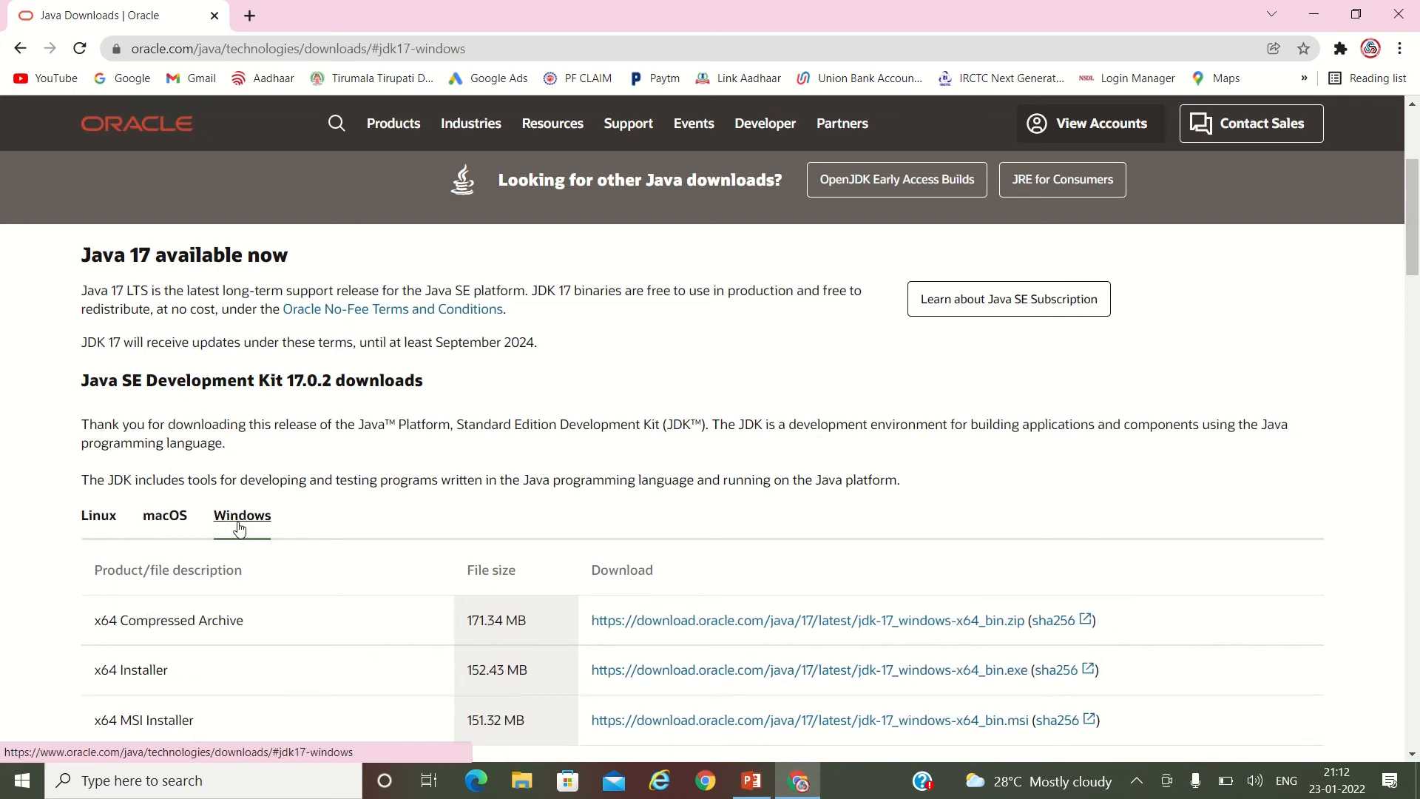
left_click(174, 526)
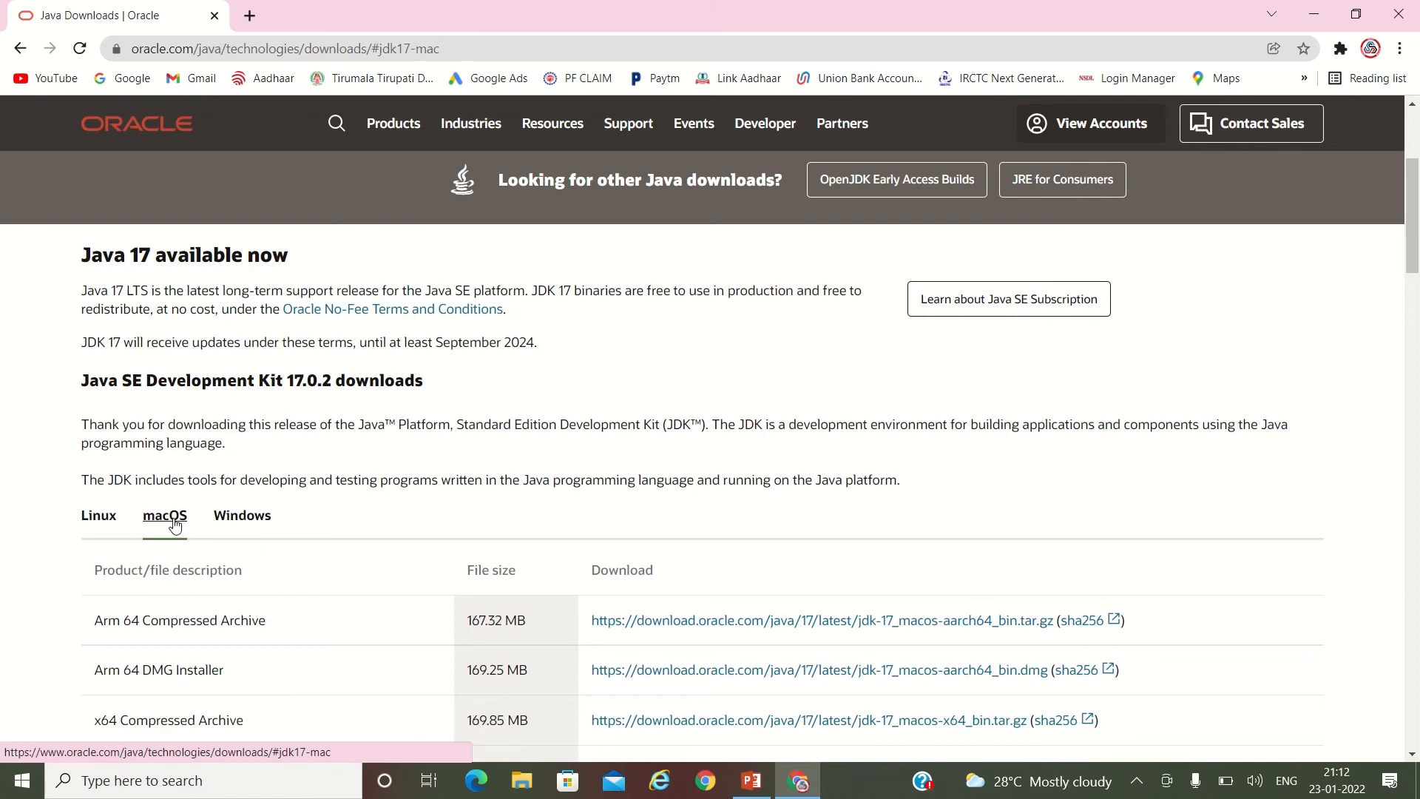
left_click(233, 529)
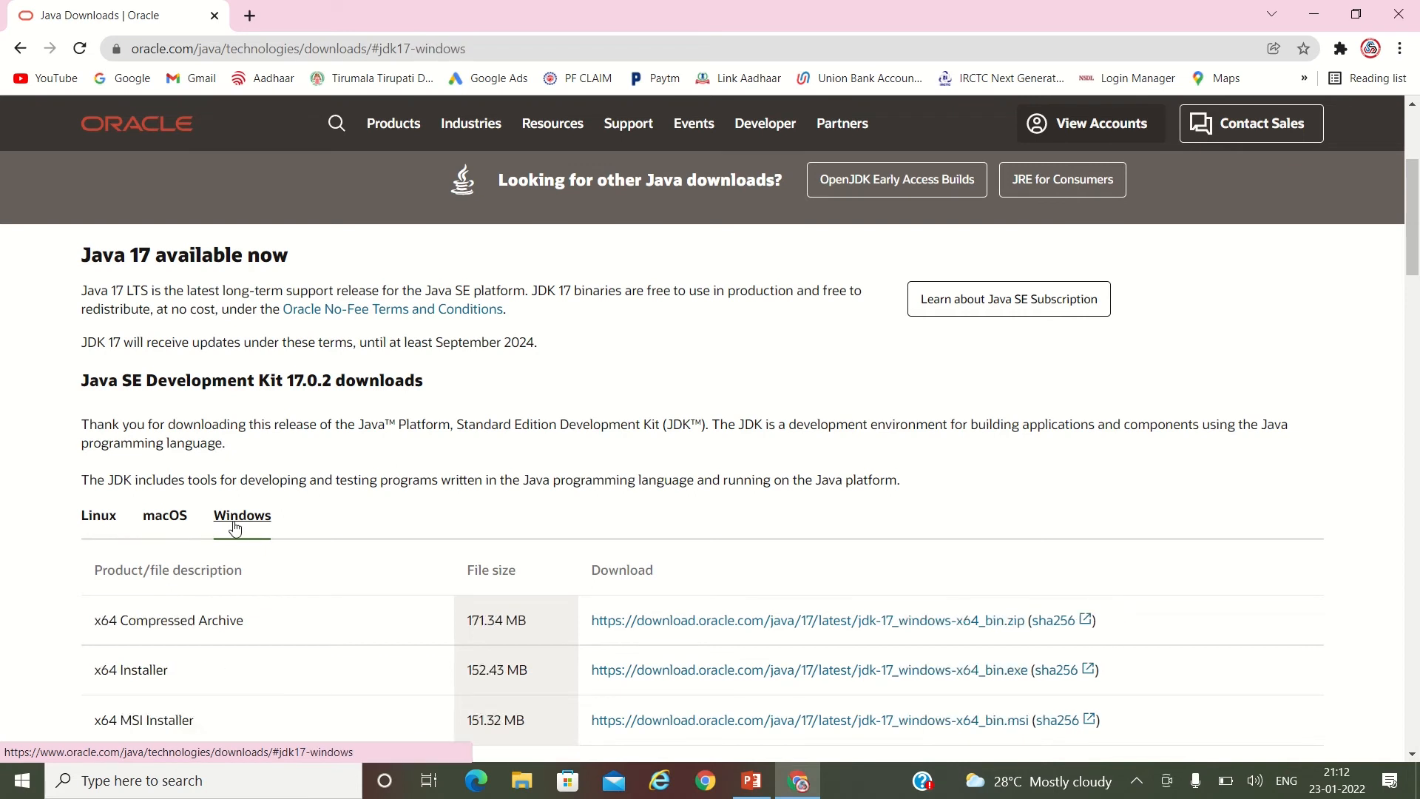
- Download the Windows x64 Installer, saving jdk-17_windows-x64_bin to the Downloads folder
scroll(448, 506, "down", 1)
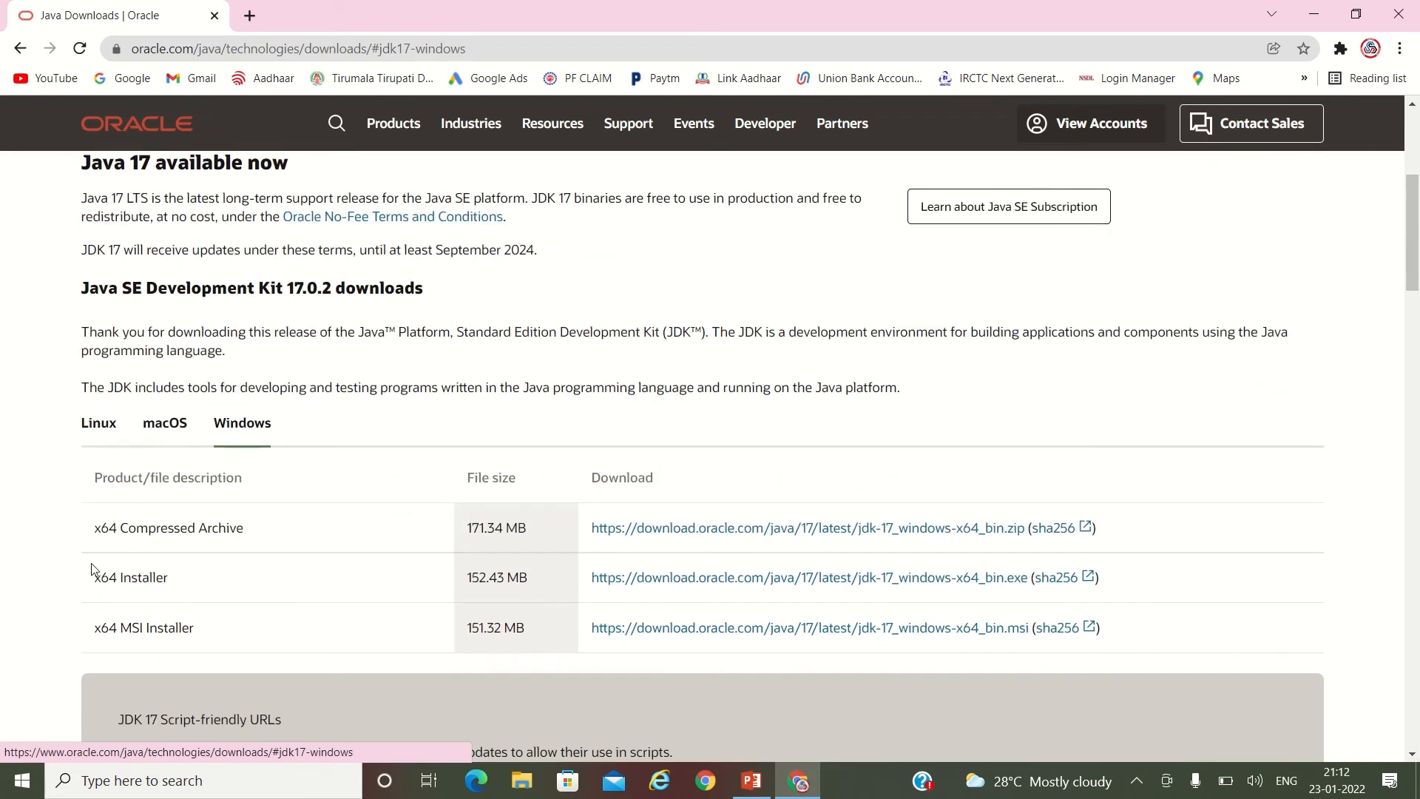
left_click_drag(94, 576, 181, 590)
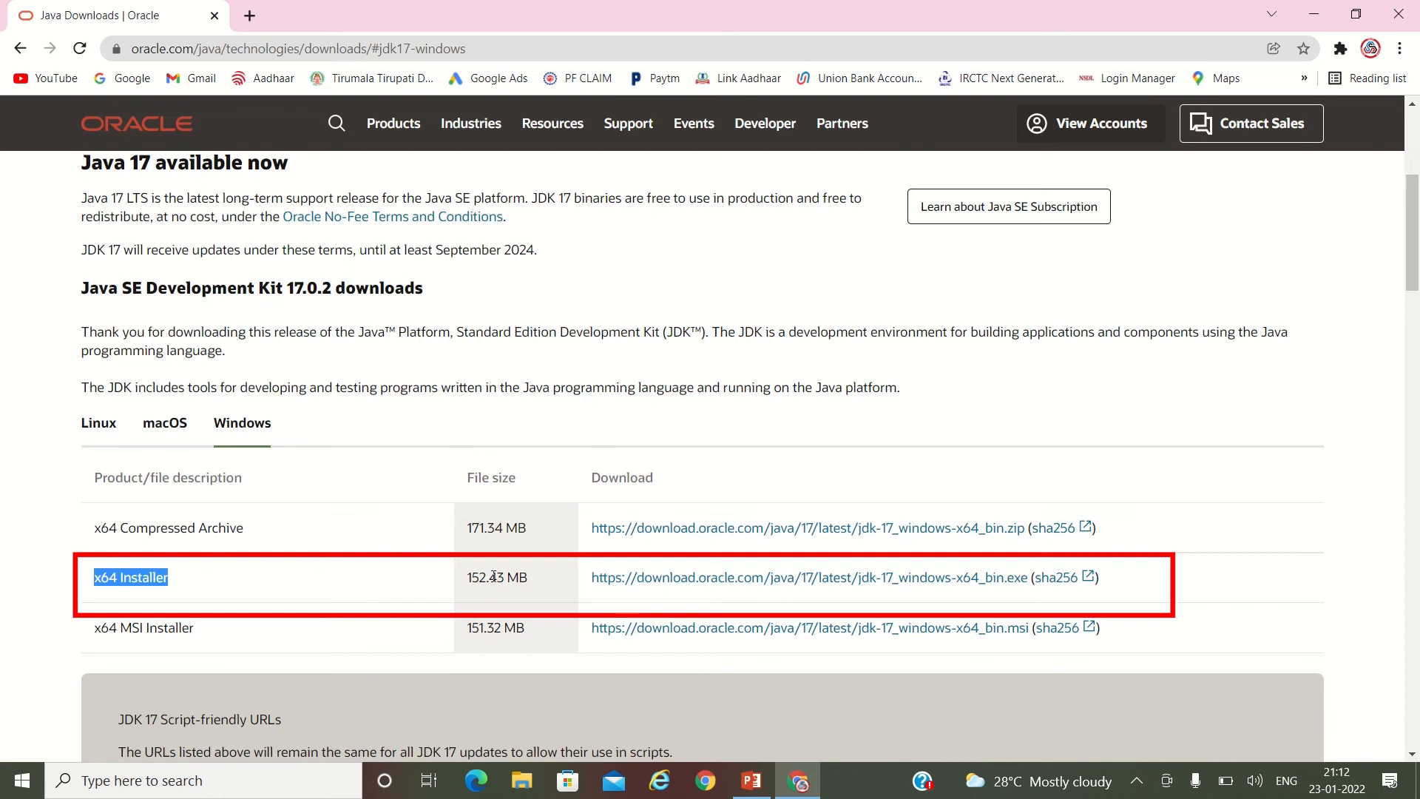
left_click(687, 578)
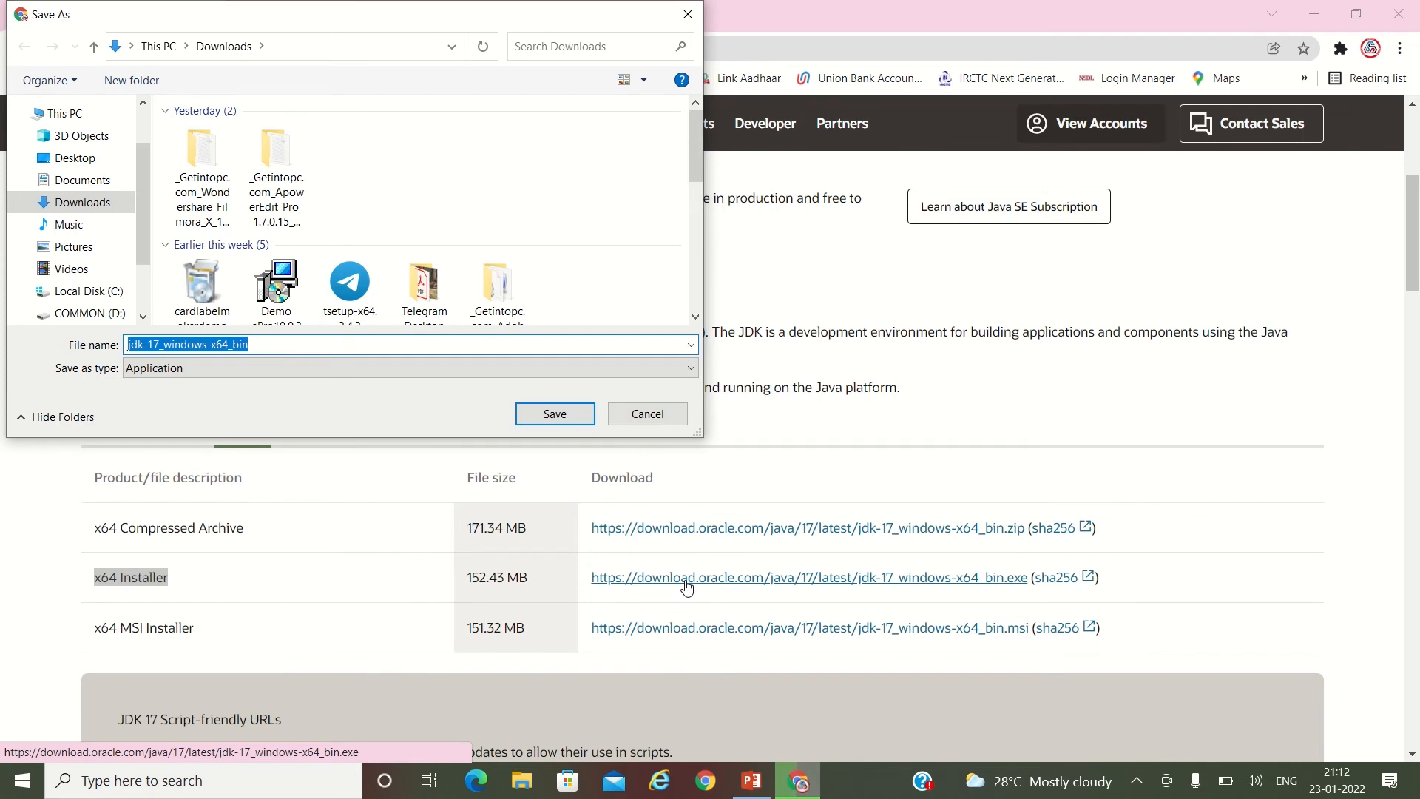
left_click(571, 420)
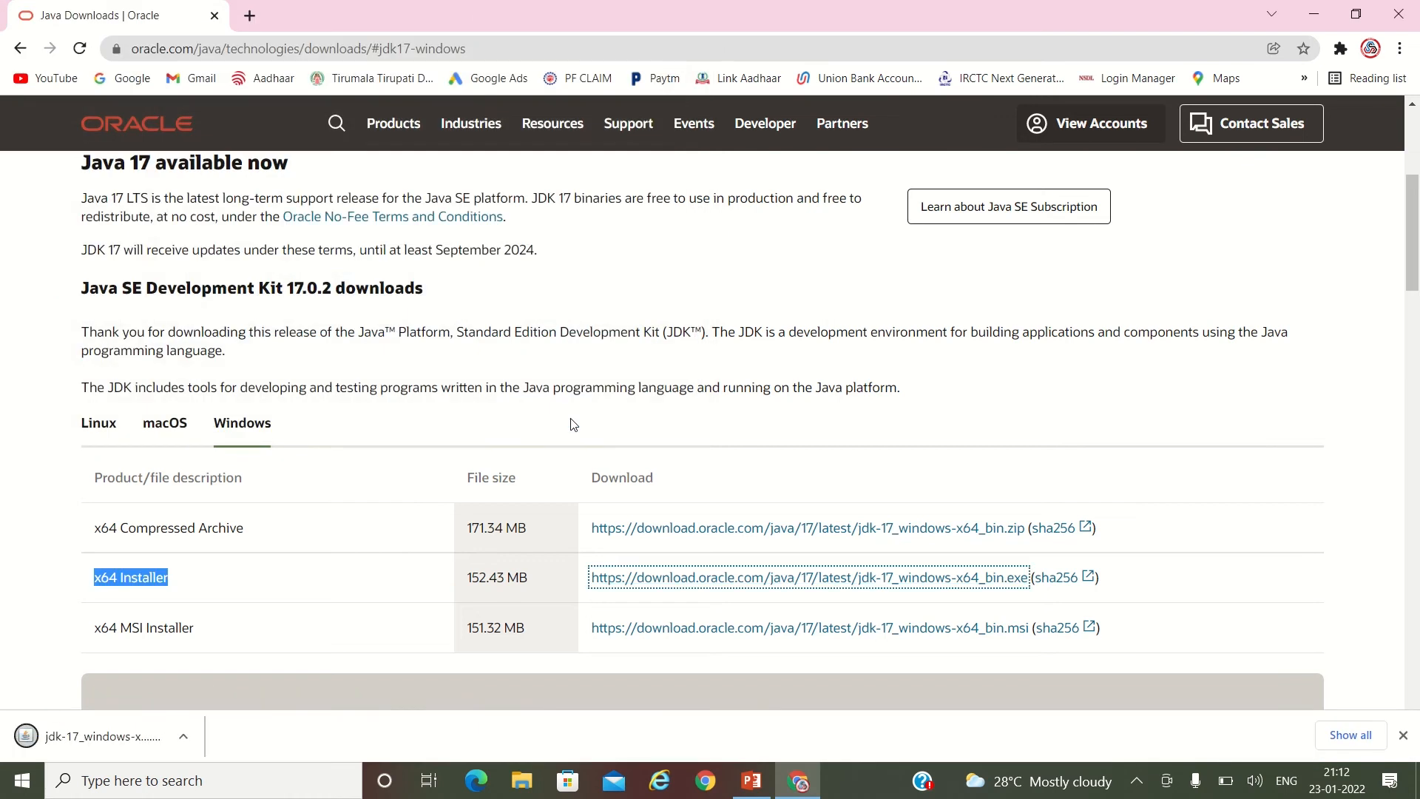
- Show the downloaded jdk-17_windows-x64_bin.exe in its folder and run it, bringing up the JDK setup wizard
key("ctrl+j")
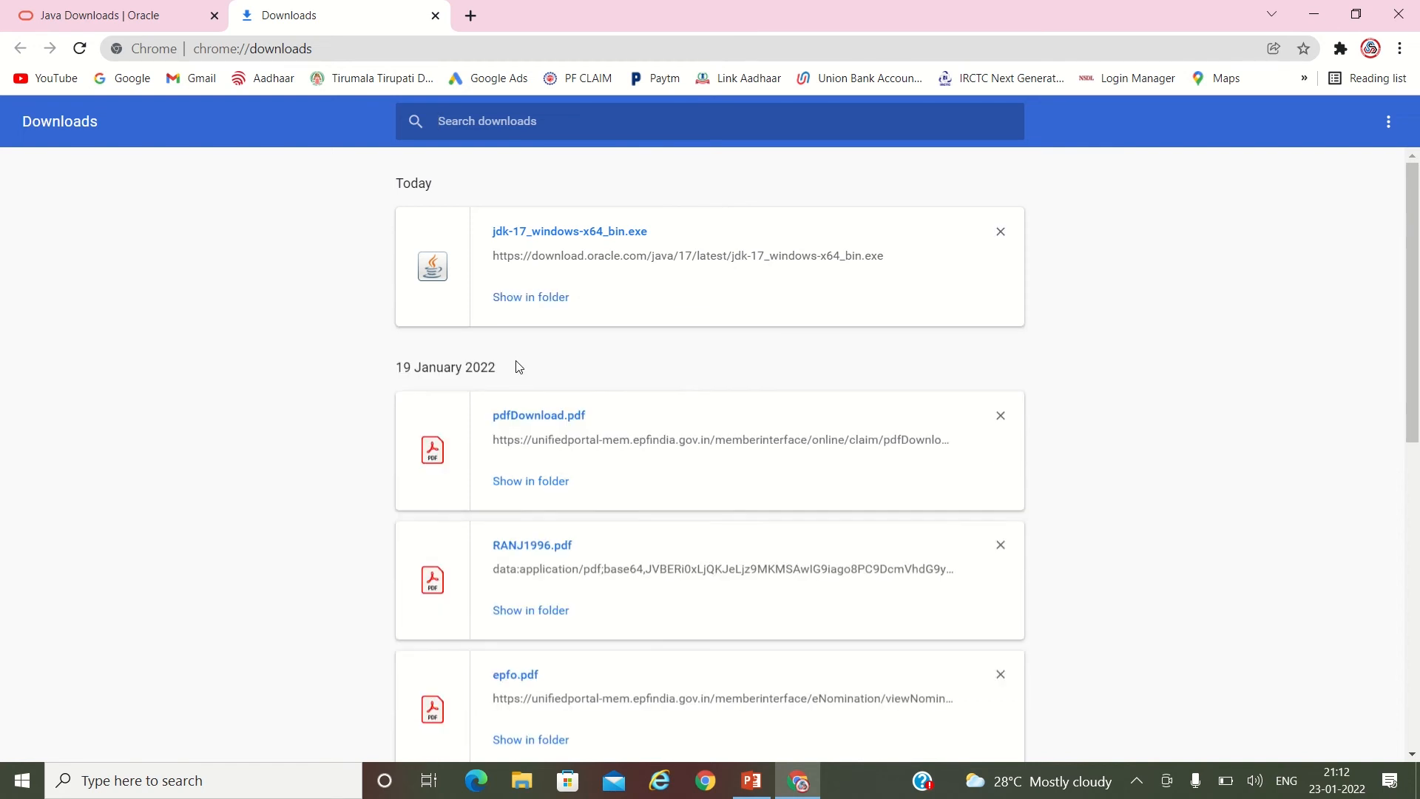
left_click(530, 297)
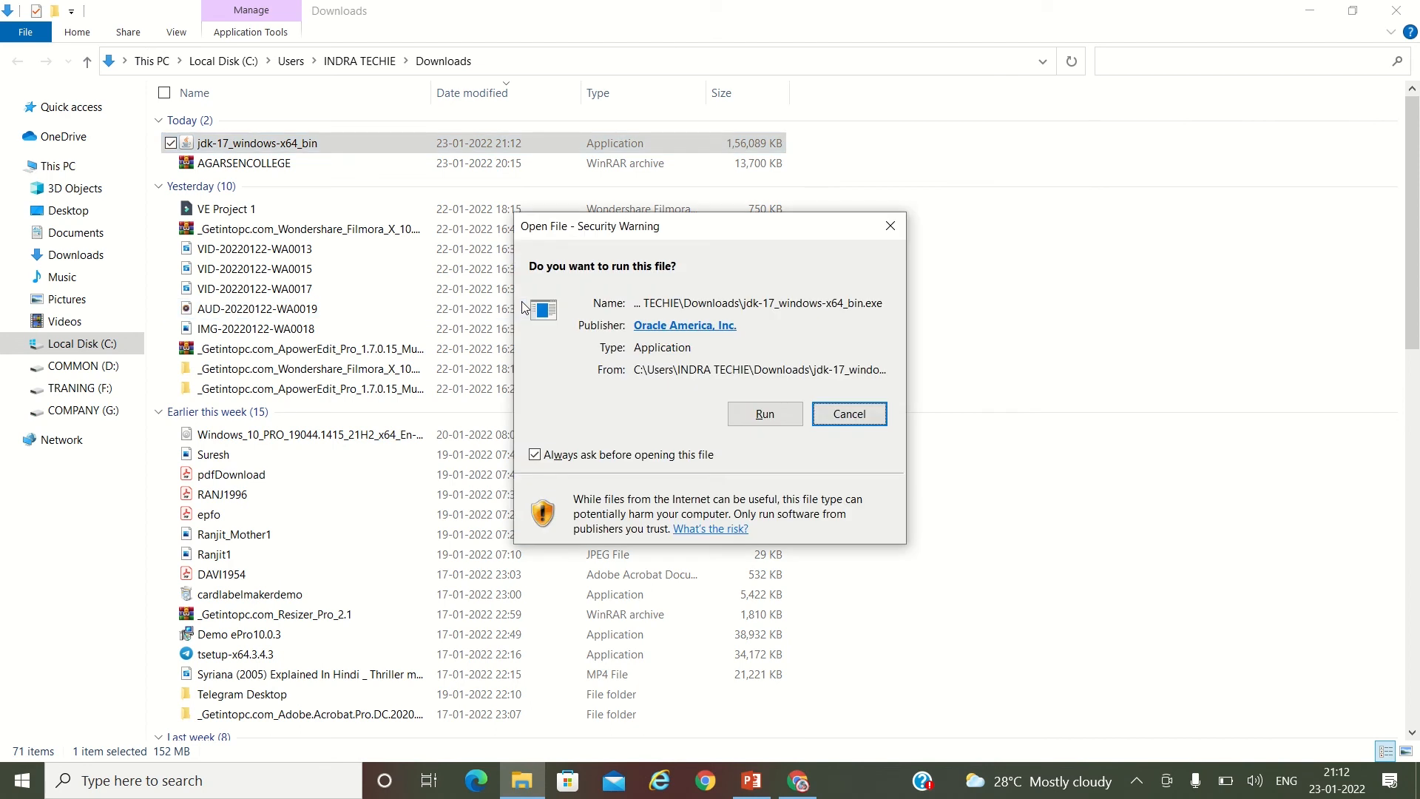
left_click(756, 412)
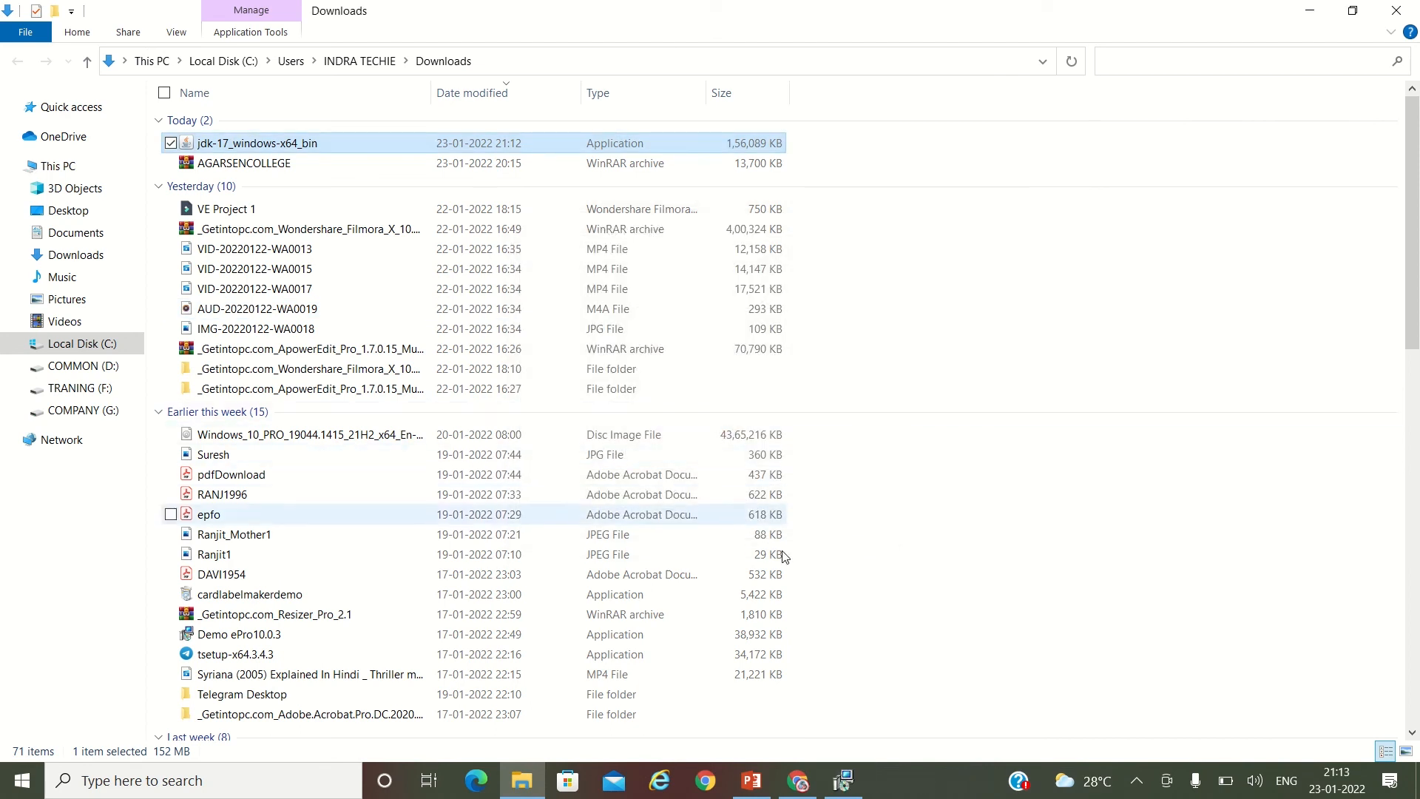
left_click(851, 793)
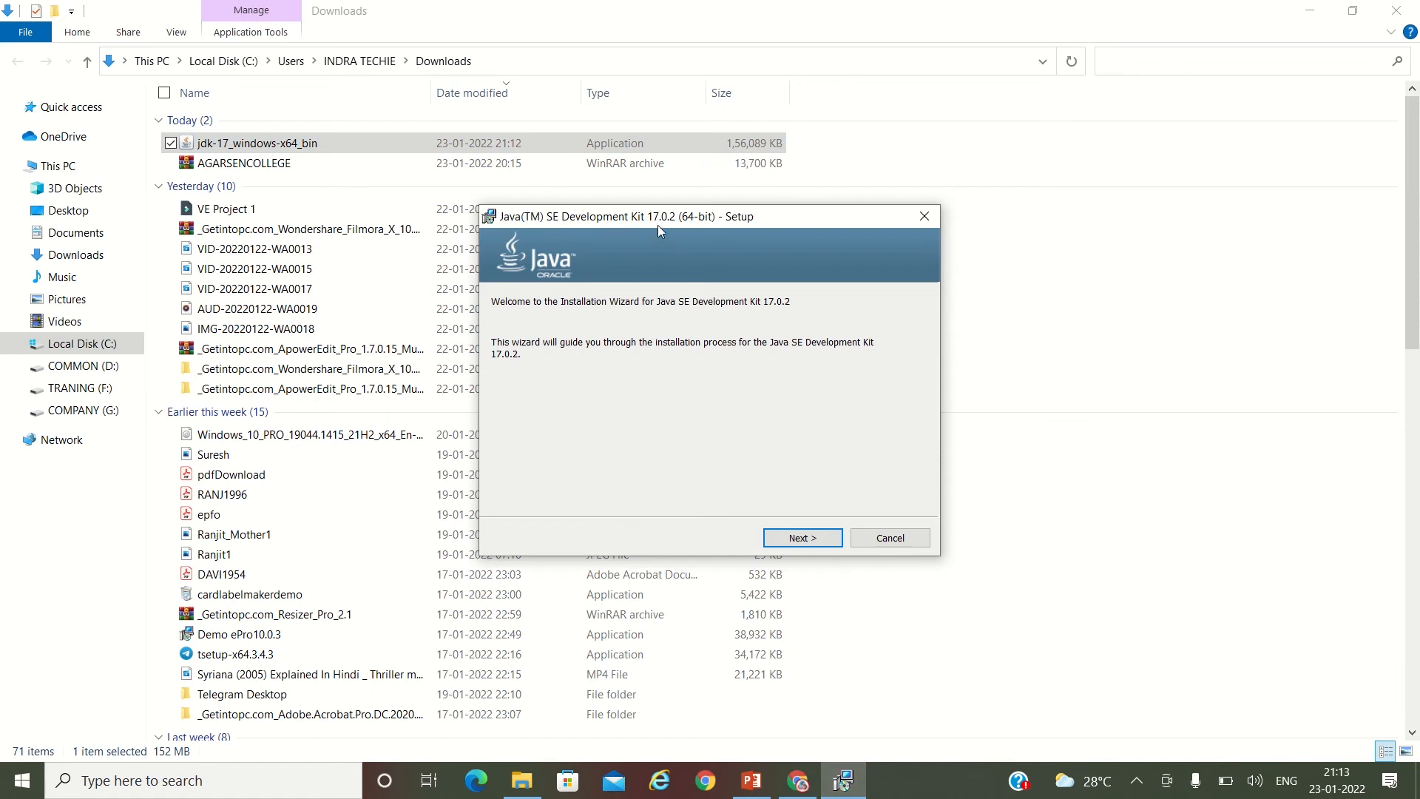
- Install Java SE Development Kit 17.0.2 with the default settings and close the setup wizard
left_click(802, 538)
left_click(803, 539)
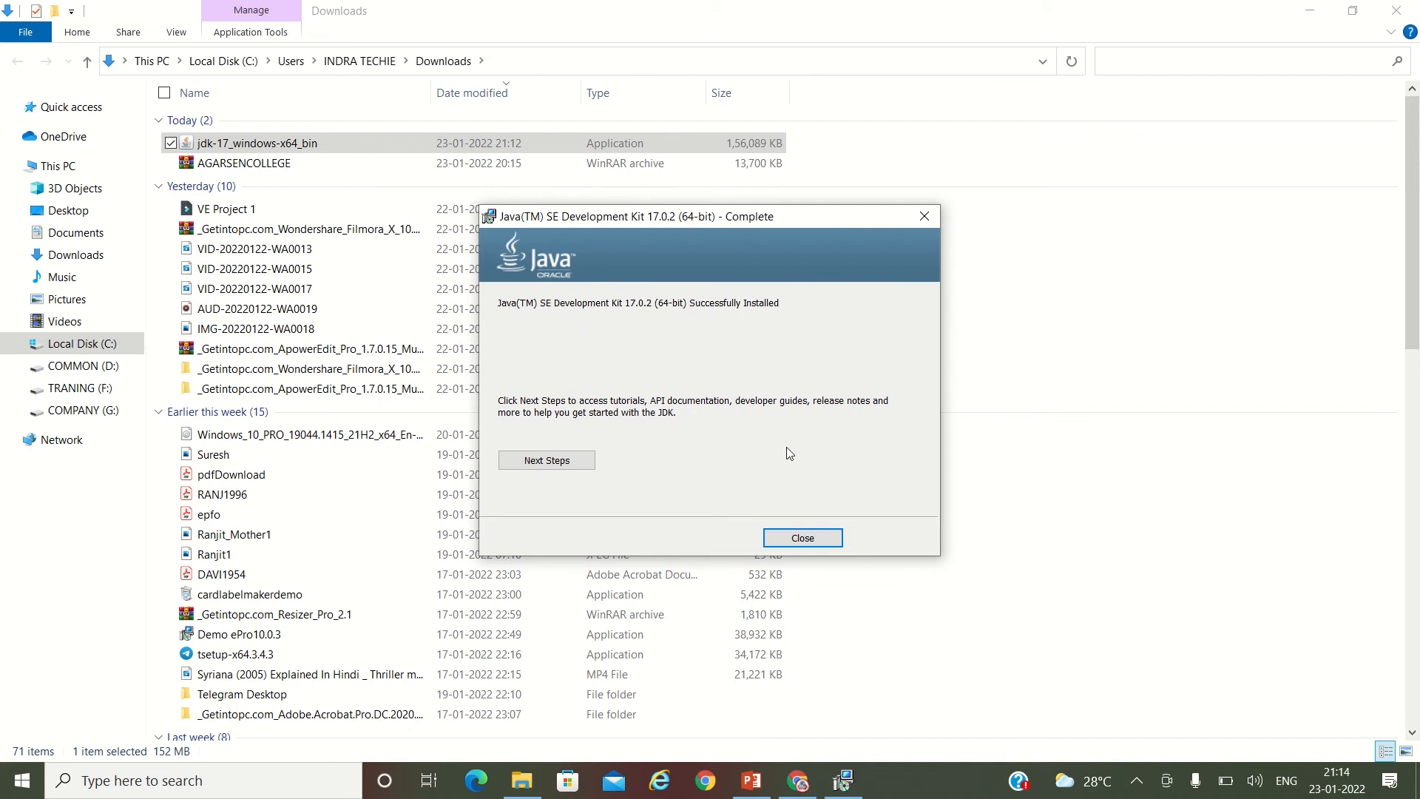
left_click(805, 540)
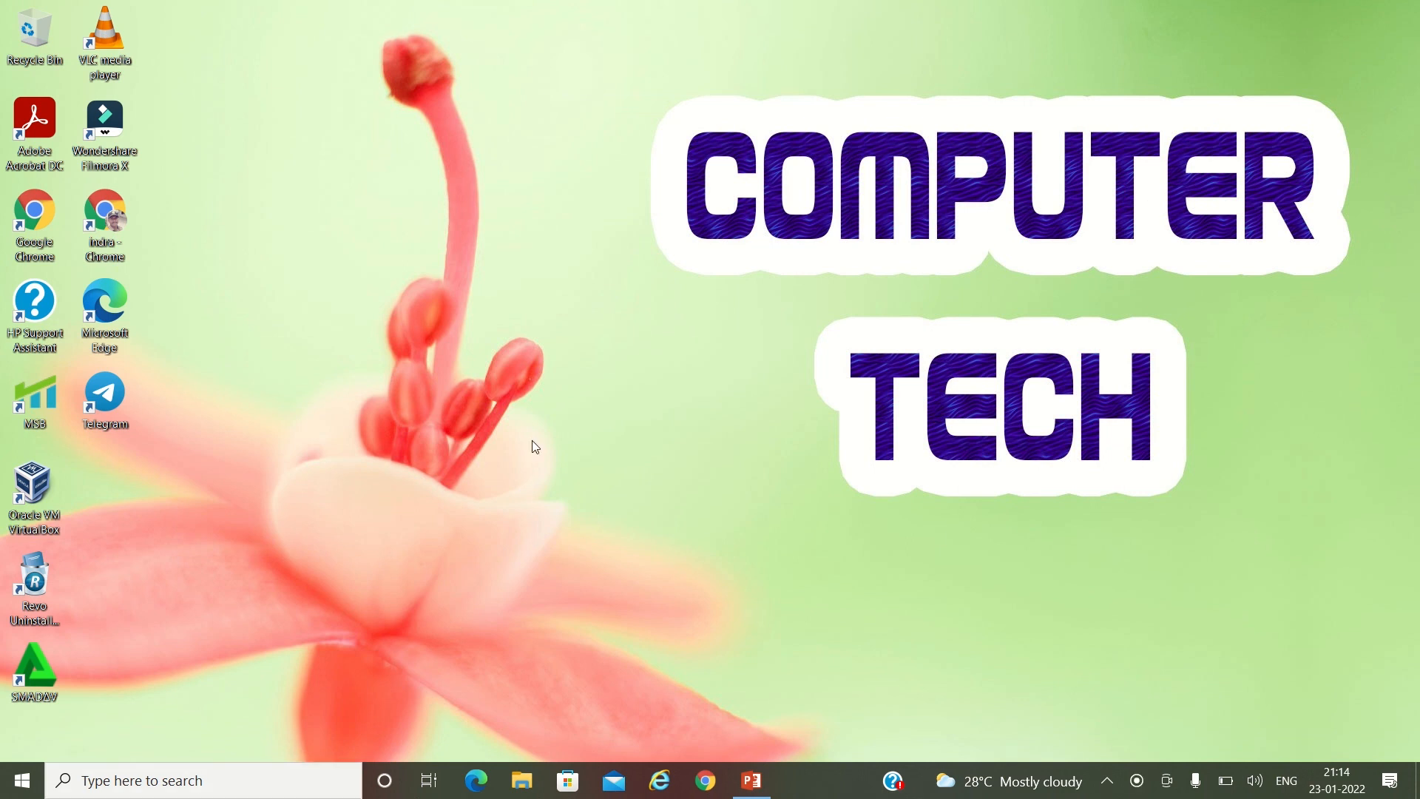
- Reopen Command Prompt with administrator rights through a Windows search for cmd
left_click(174, 778)
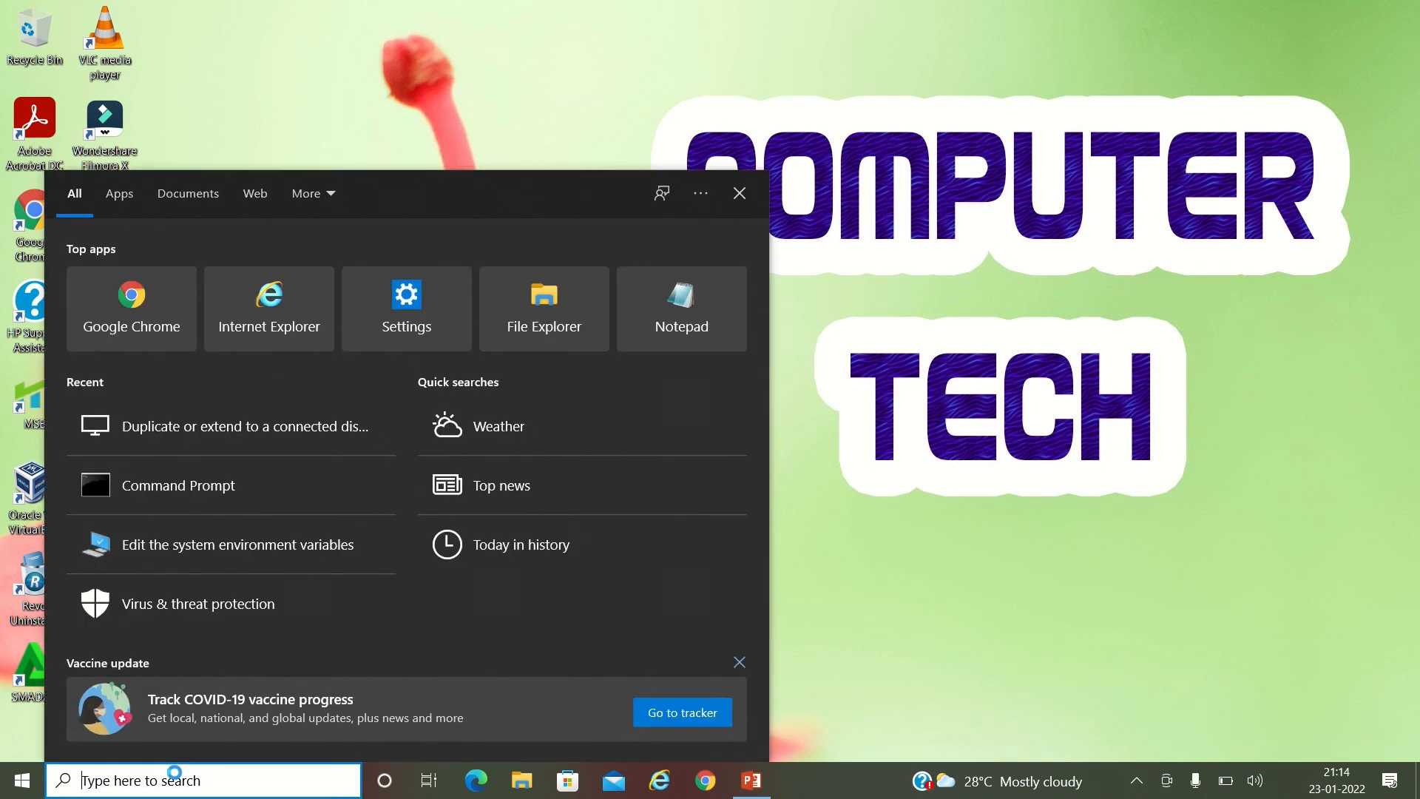
type("cmd")
key("ctrl+shift+Return")
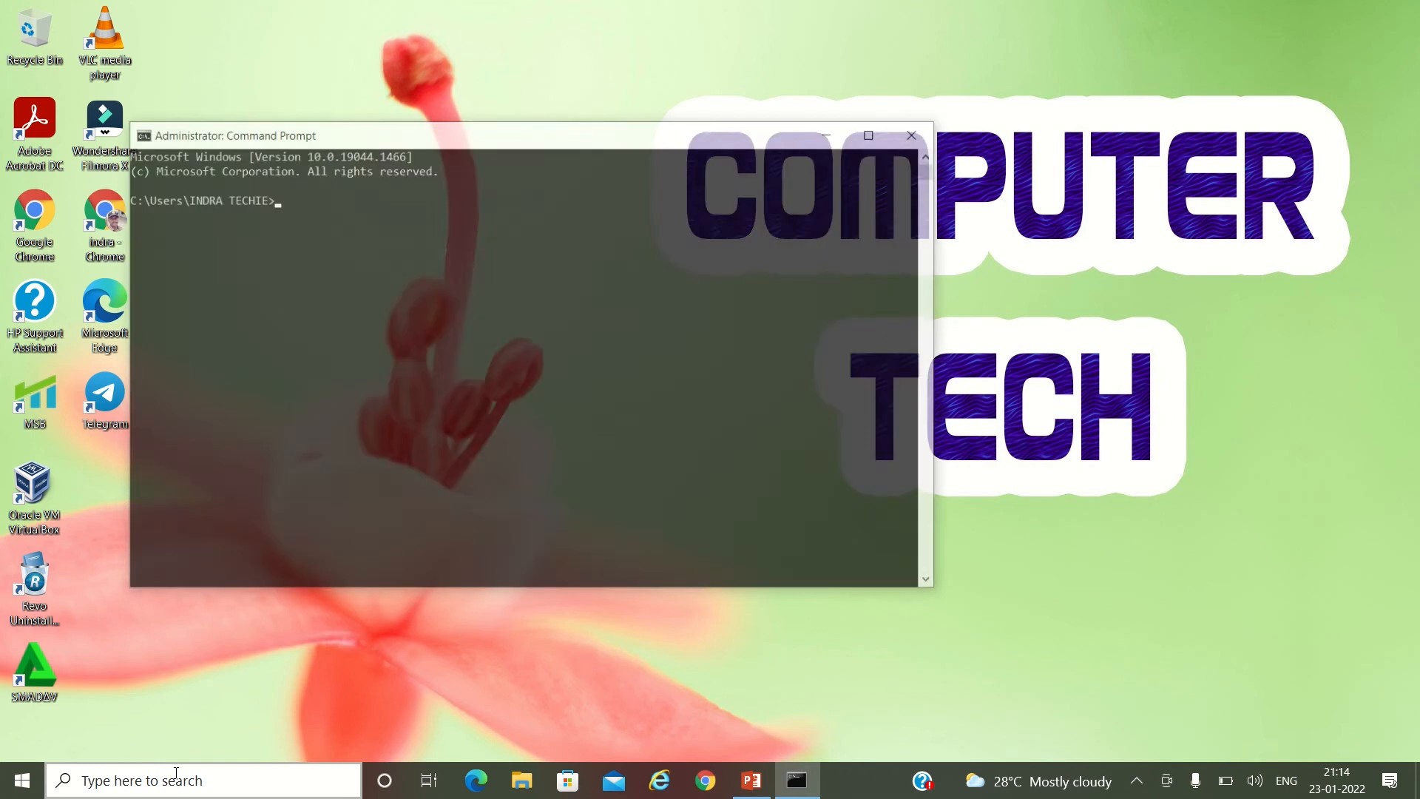
left_click(315, 334)
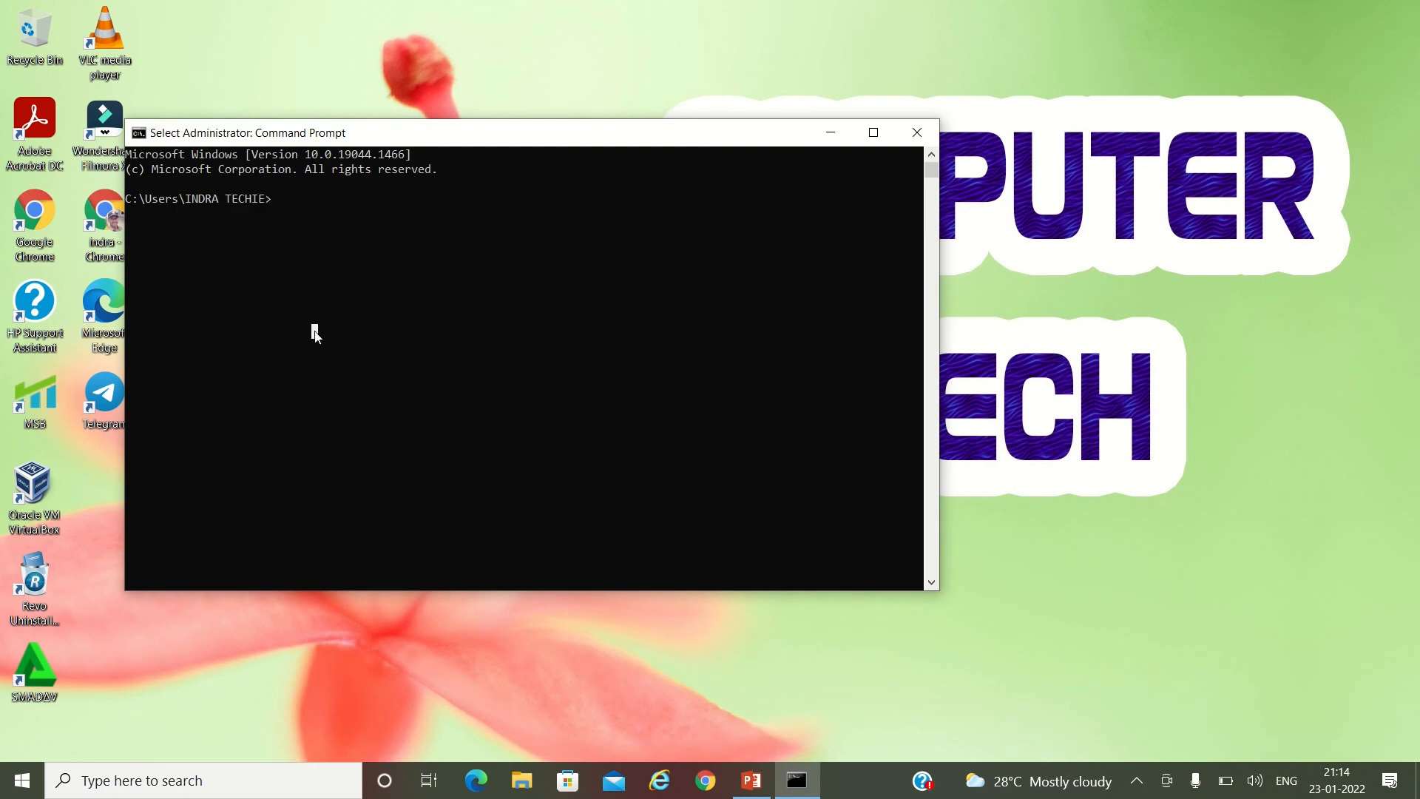
- Verify the Java installation with java -version and highlight the version number in the output
type("java")
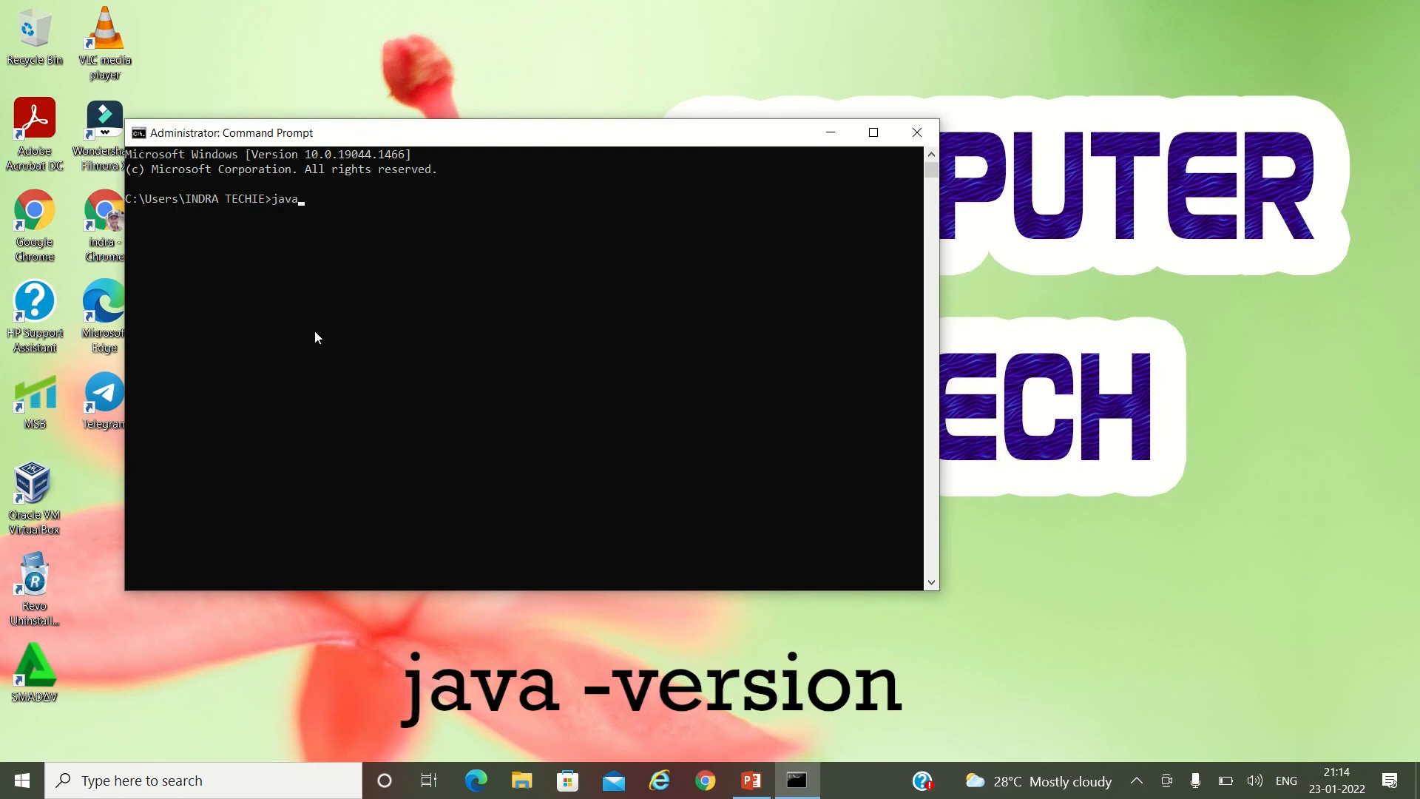
type(" -version")
key("Return")
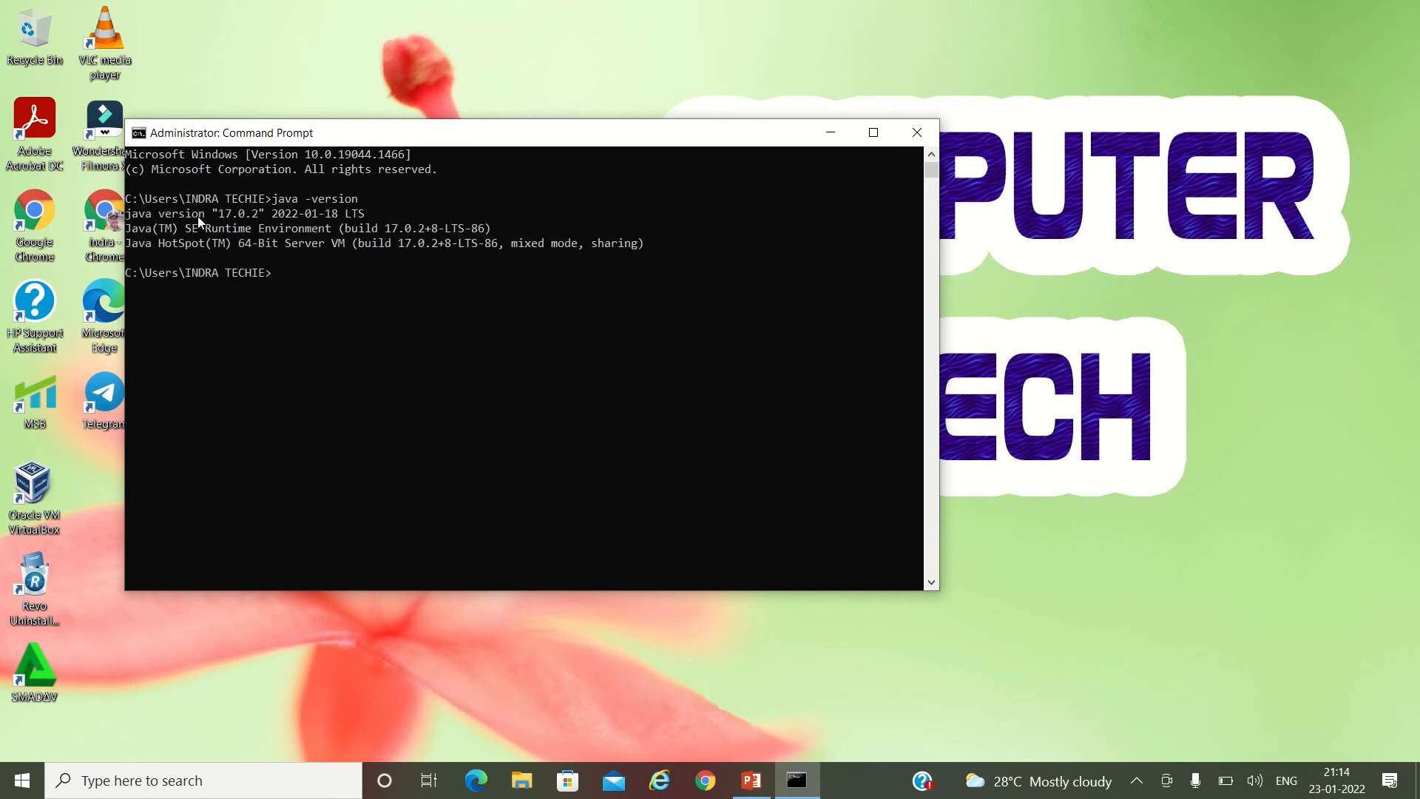
left_click_drag(213, 214, 255, 220)
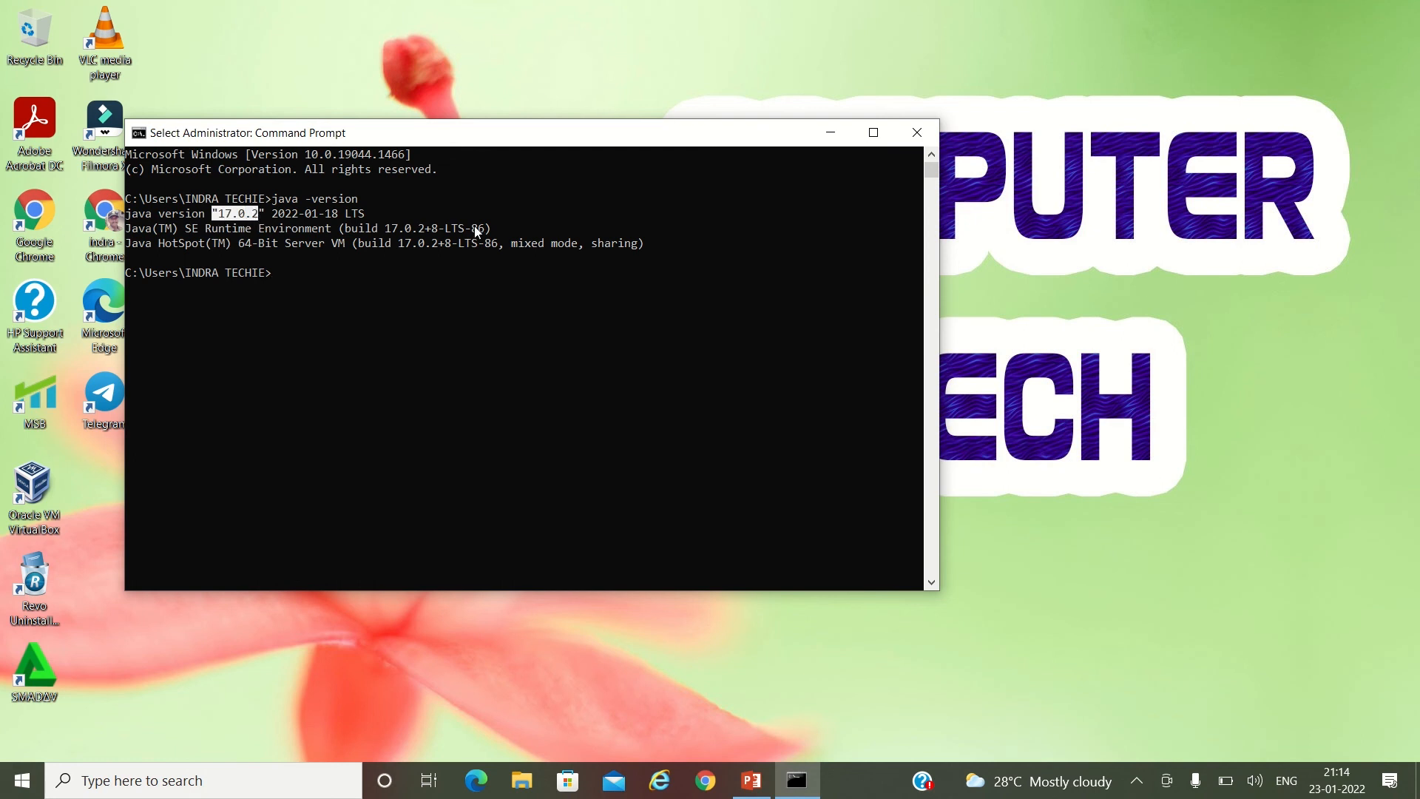
- Close the Command Prompt and browse in File Explorer to C:\Program Files\Java\jdk-17.0.2\bin
left_click(914, 133)
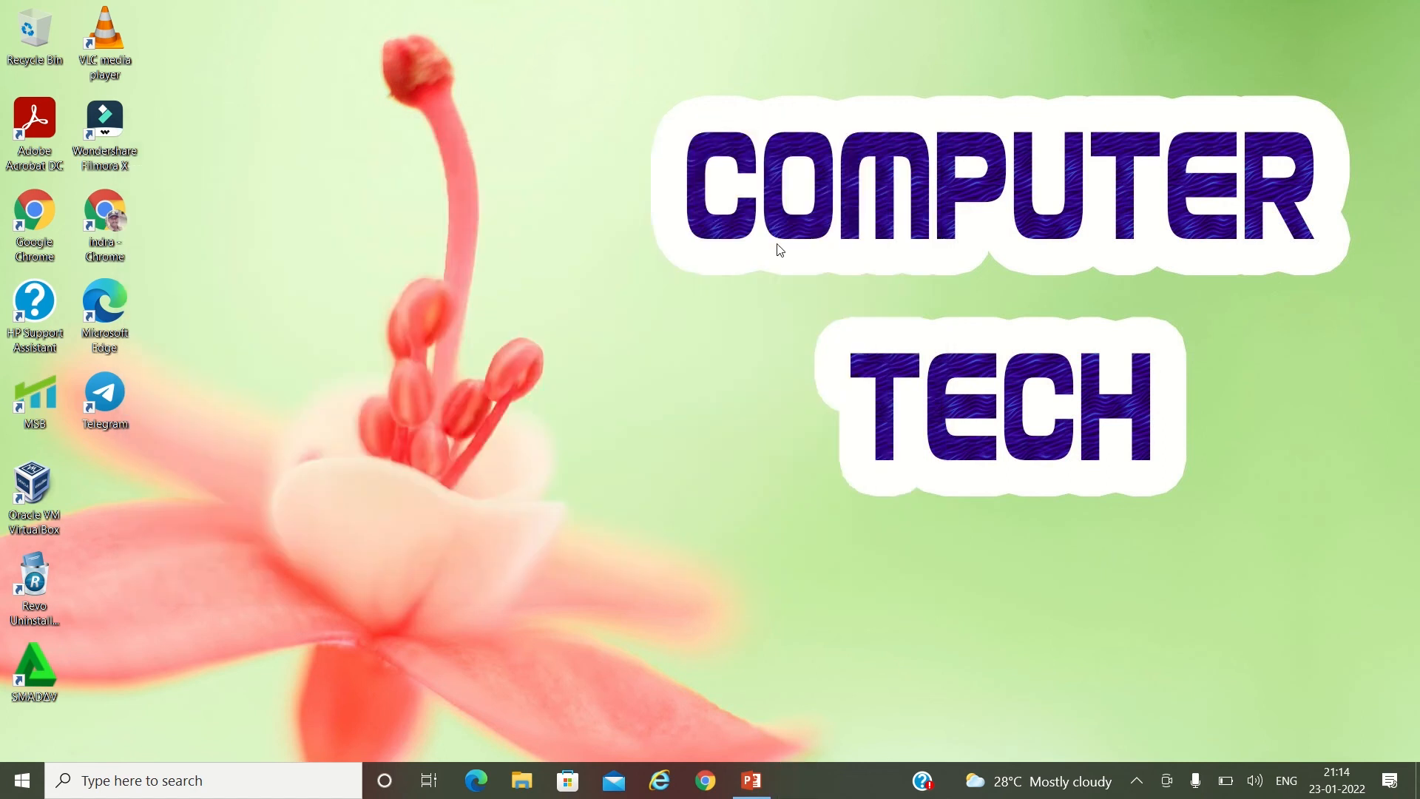
key("super+e")
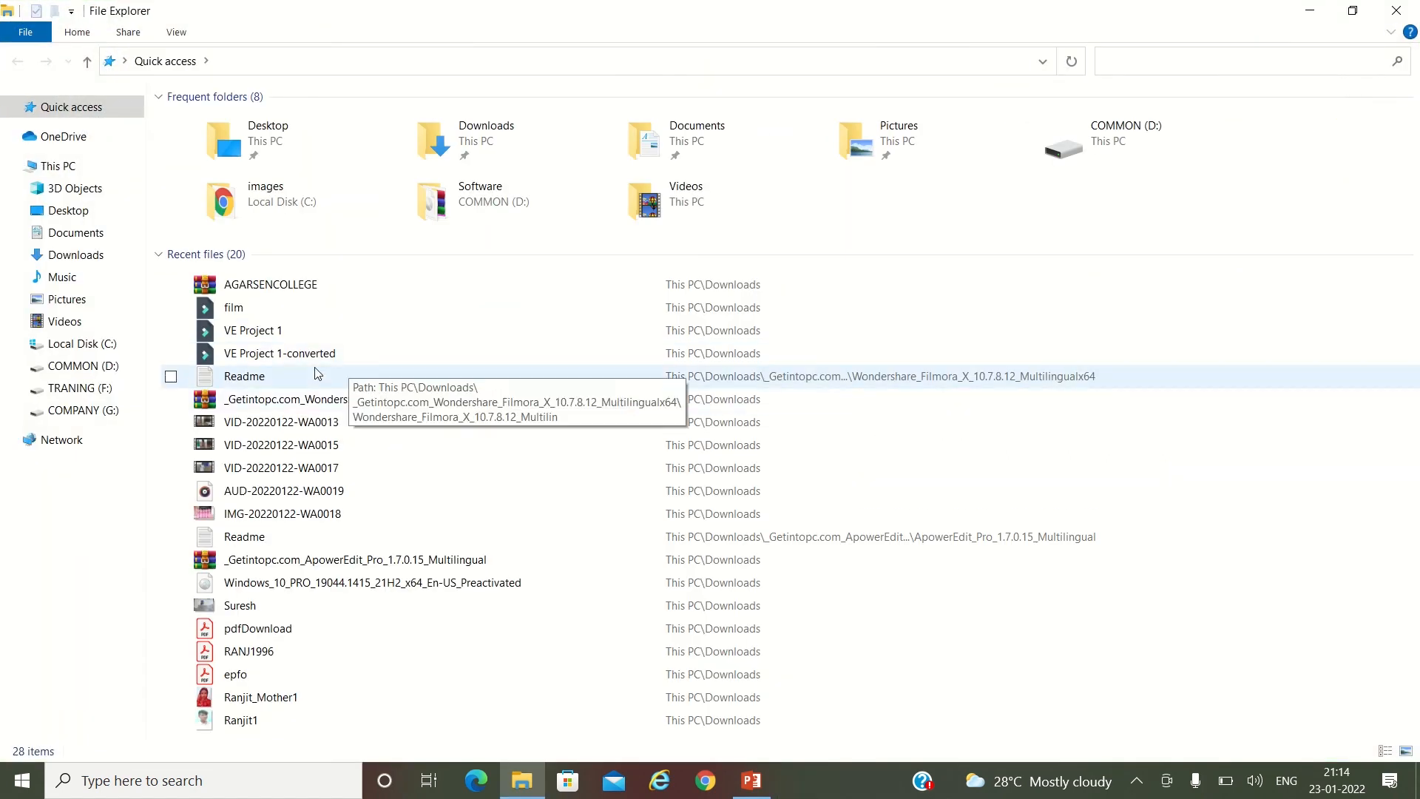
left_click(139, 346)
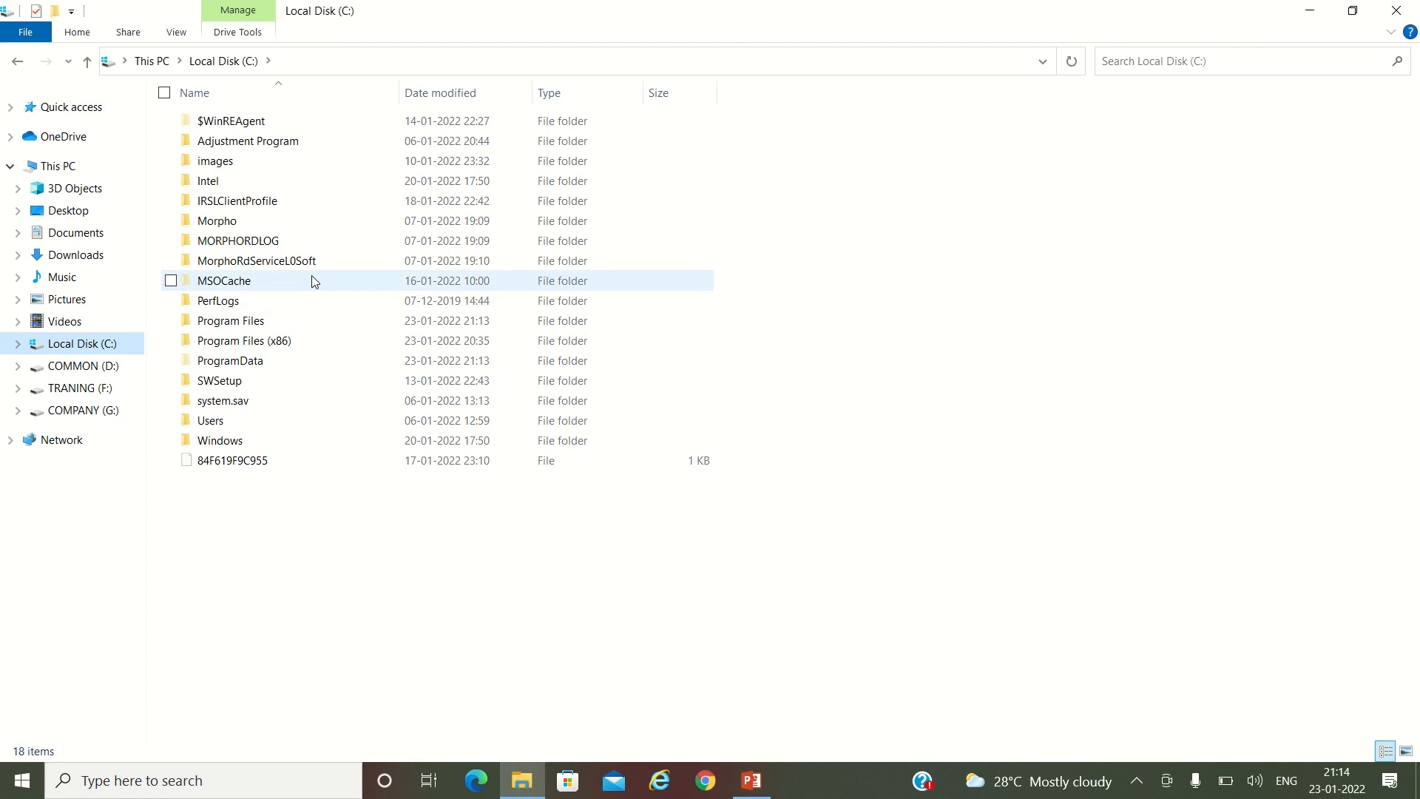
left_click(312, 281)
key("Down")
key("Down")
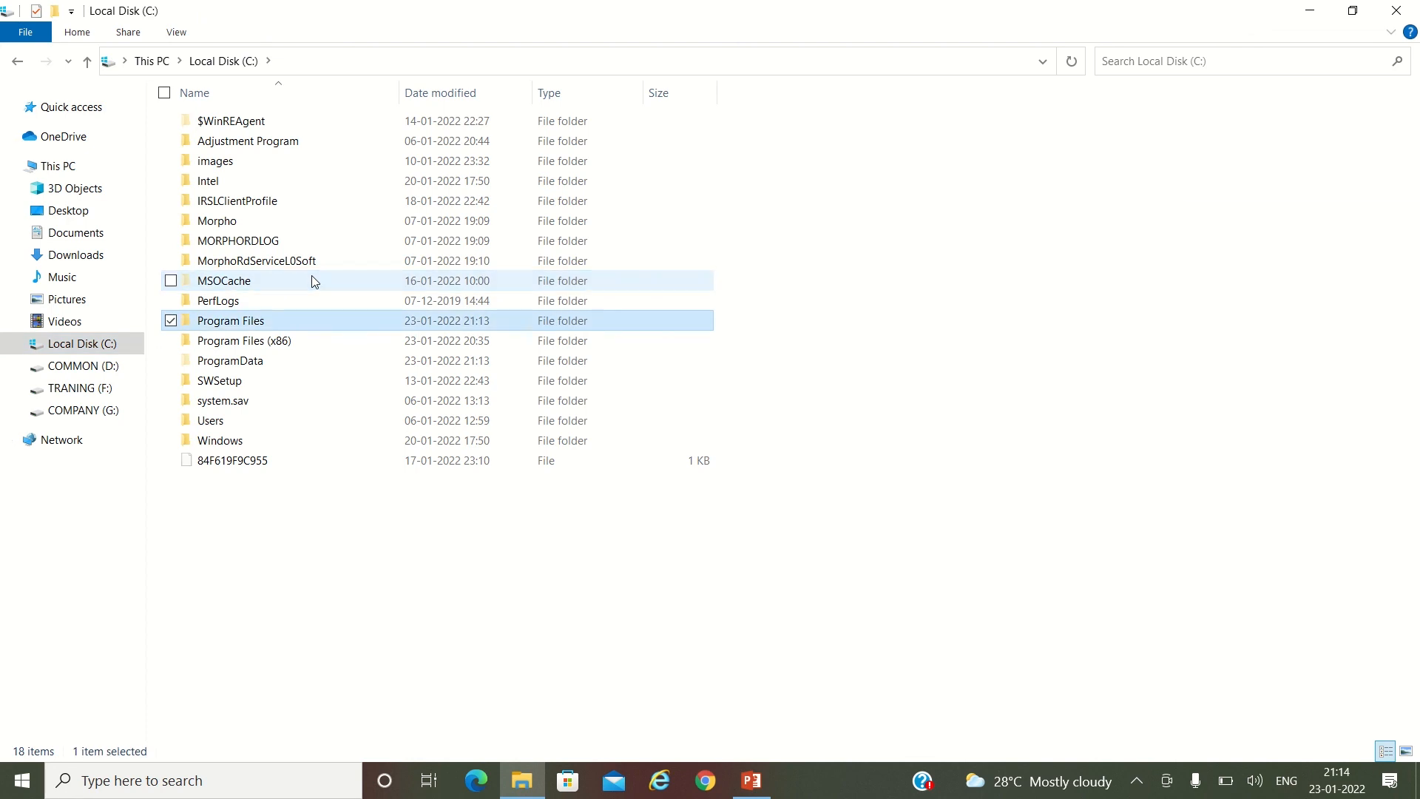
double_click(300, 318)
double_click(296, 230)
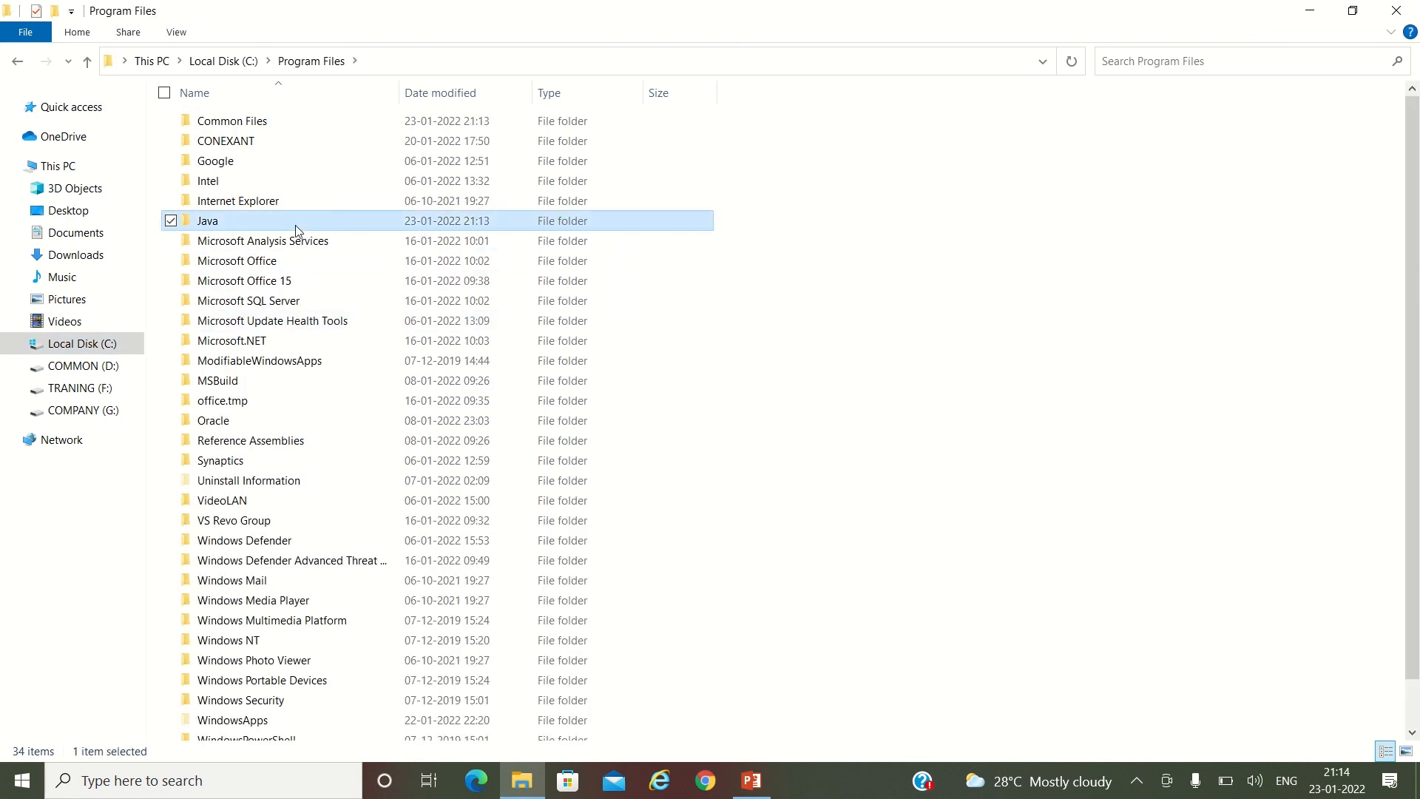
double_click(275, 133)
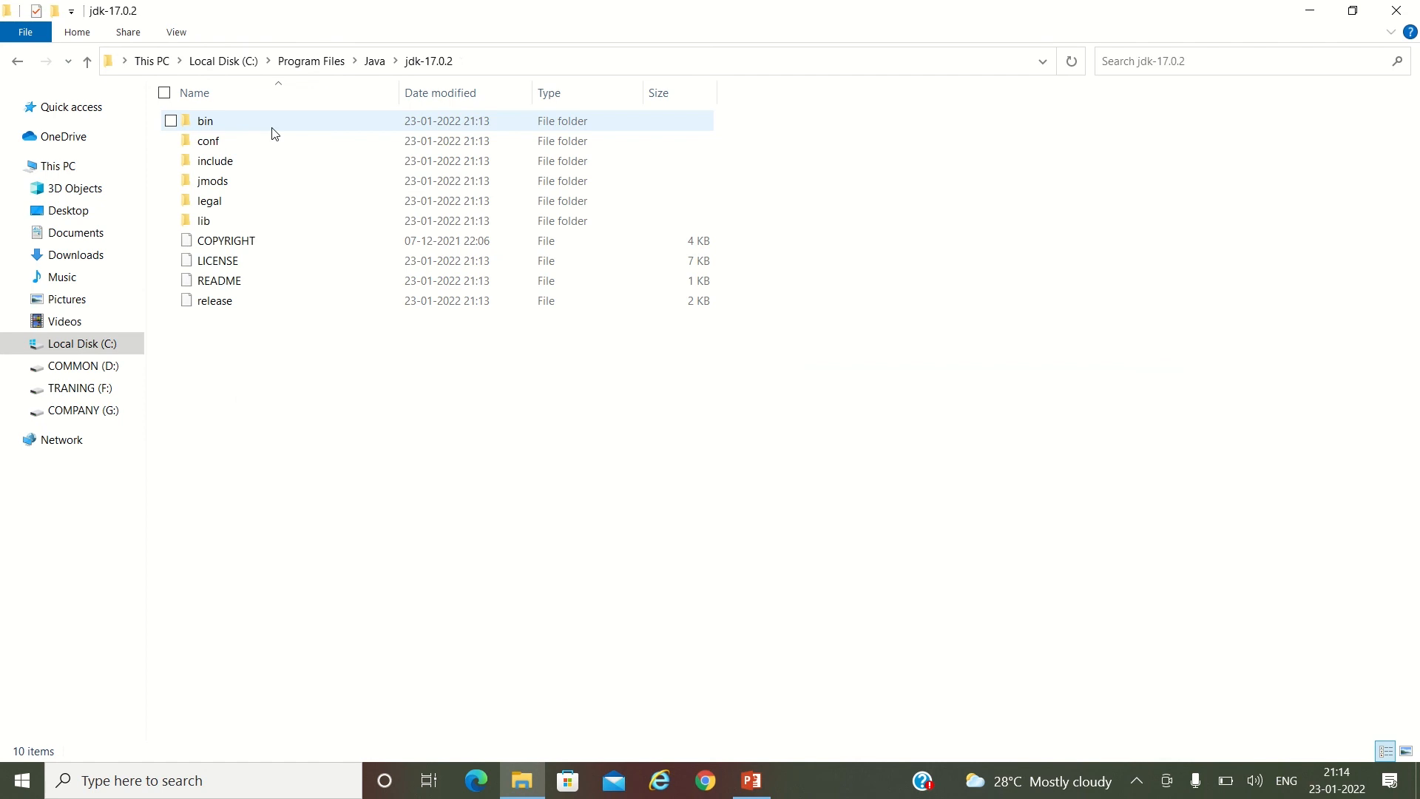
double_click(280, 130)
- Locate the java and javac files in the JDK bin folder and copy the folder's full path
scroll(349, 411, "down", 20)
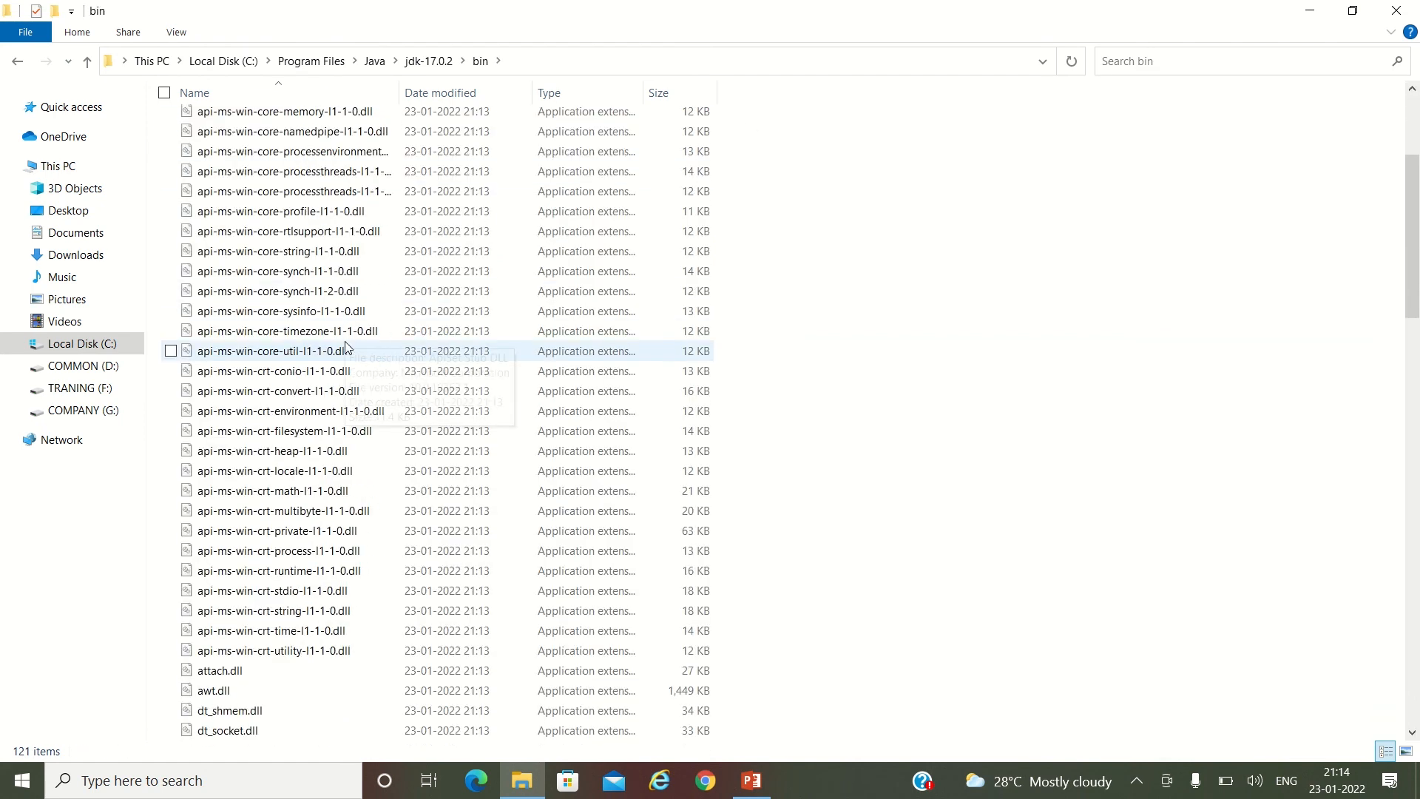
scroll(349, 362, "down", 6)
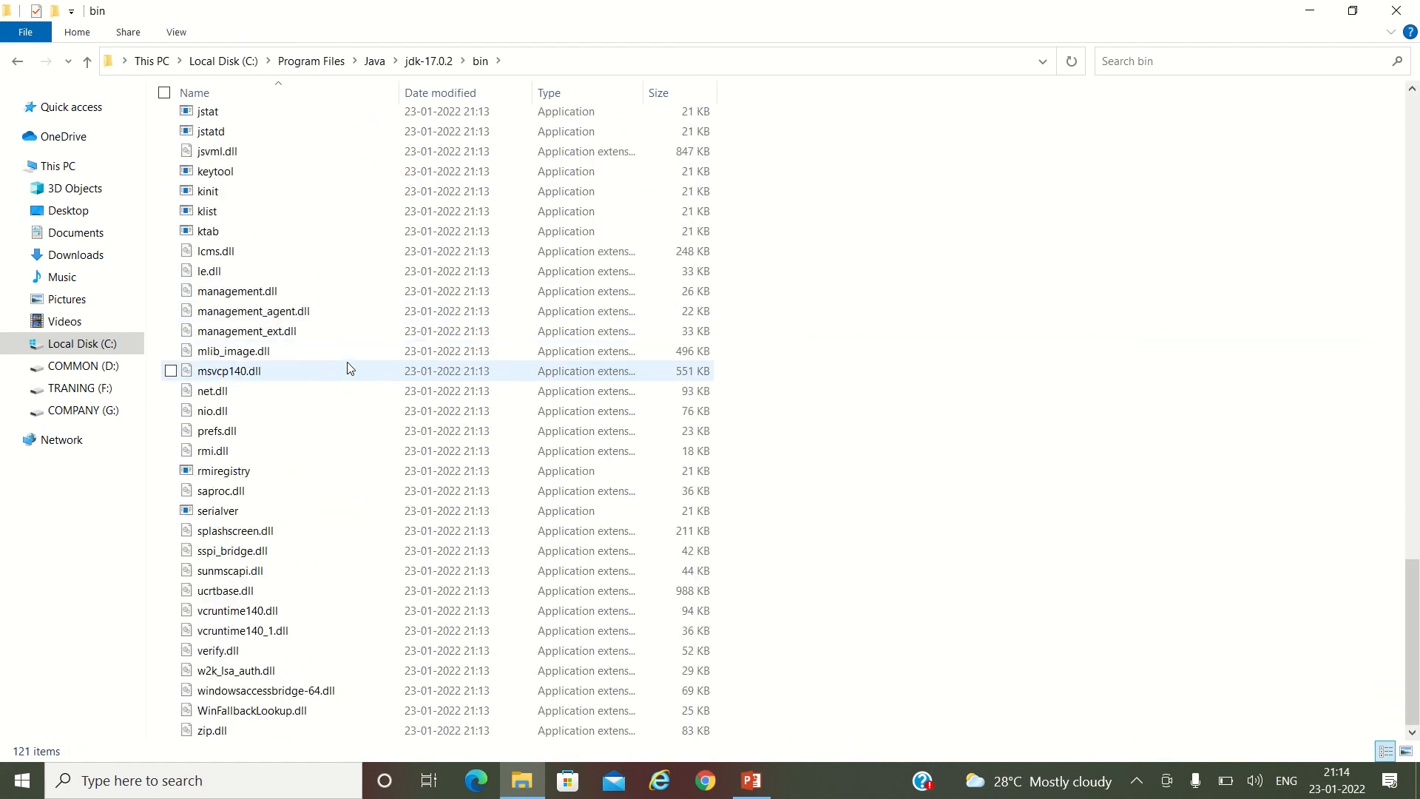
scroll(347, 361, "up", 7)
left_click(335, 334)
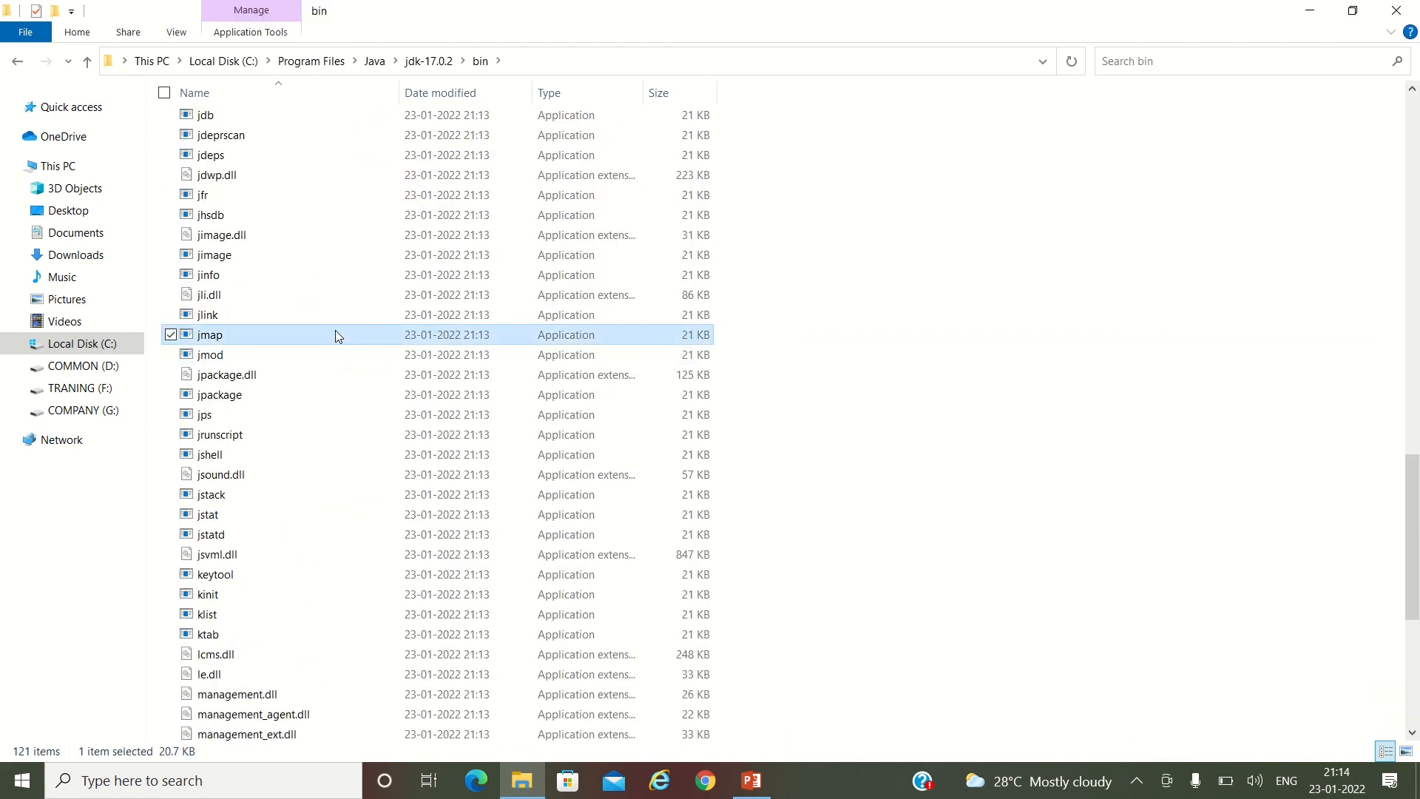
type("ja")
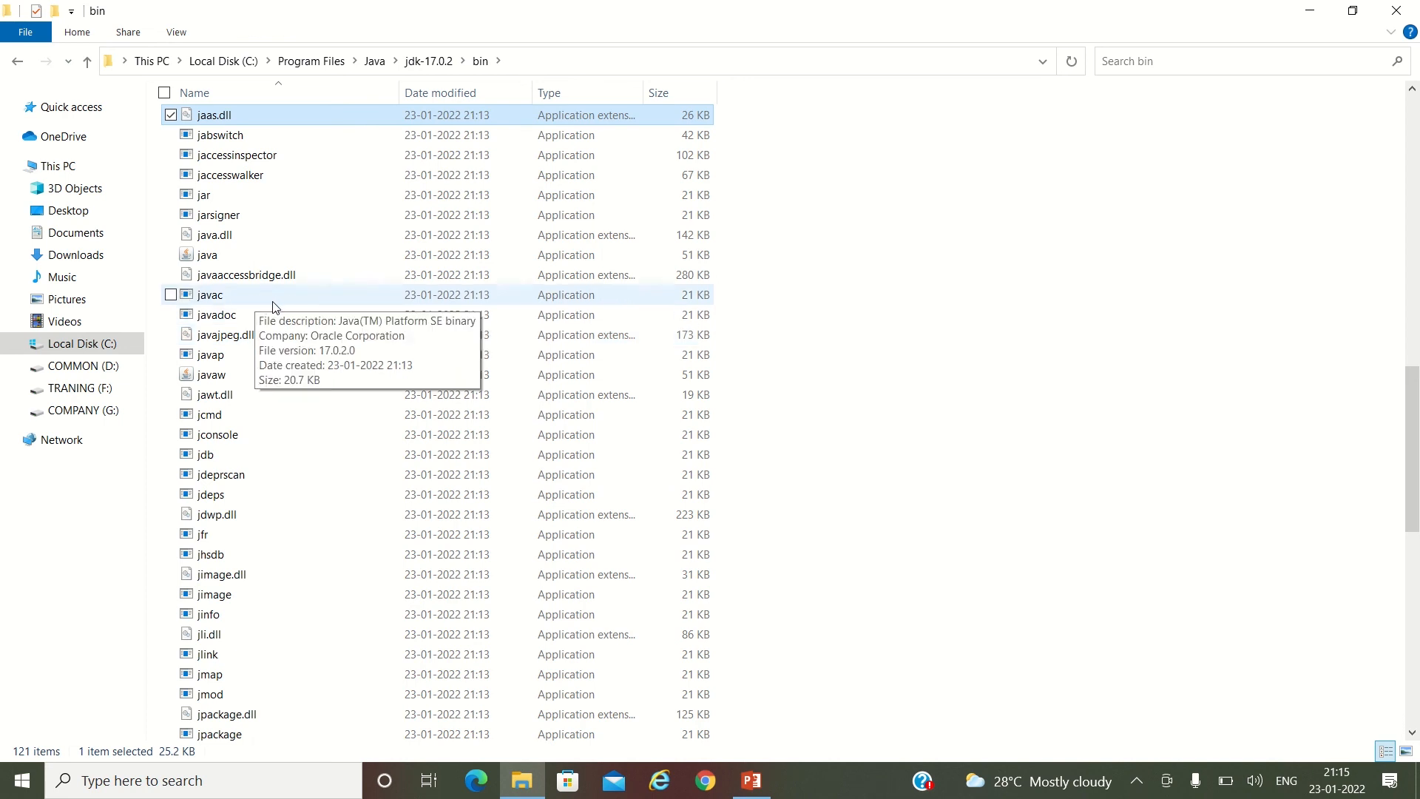
scroll(307, 370, "up", 15)
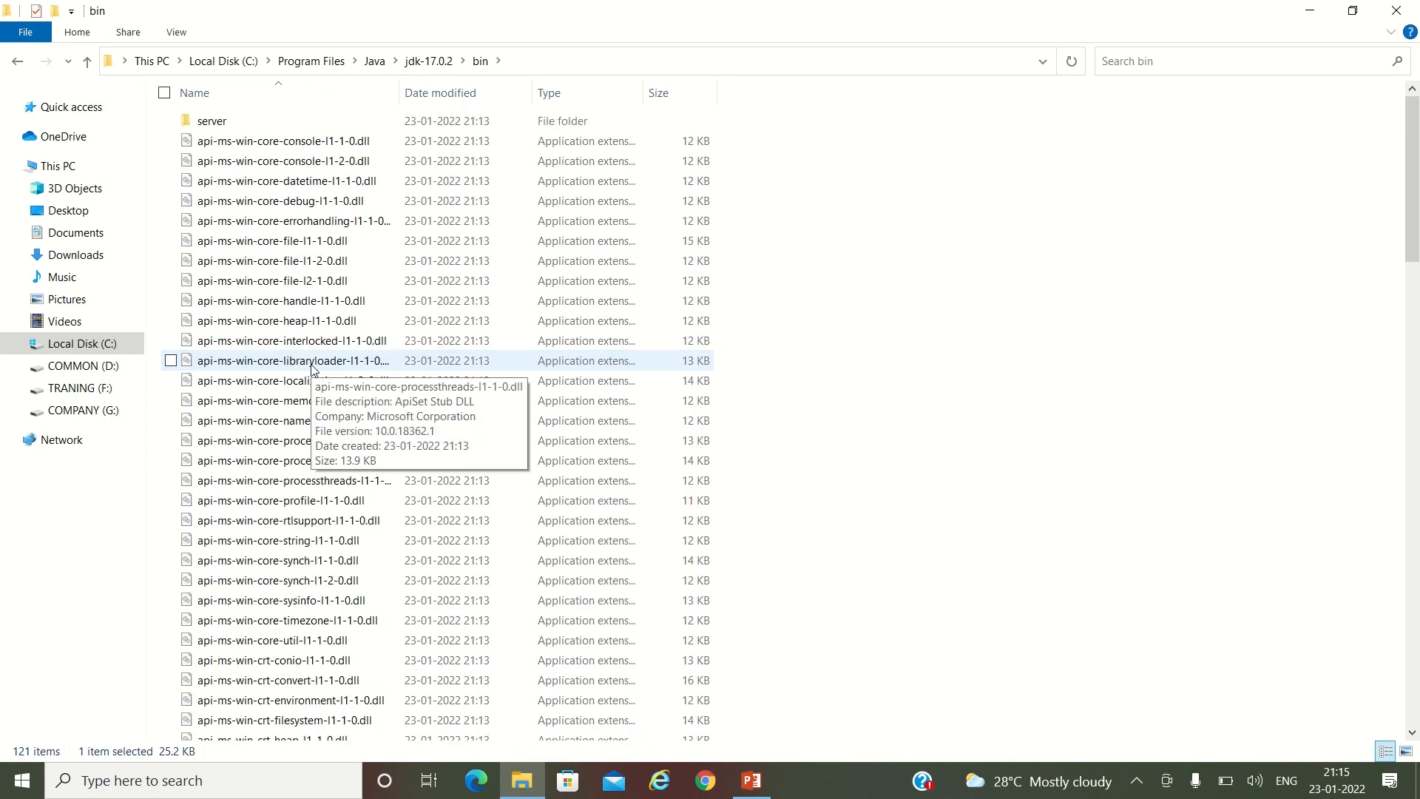
left_click(681, 59)
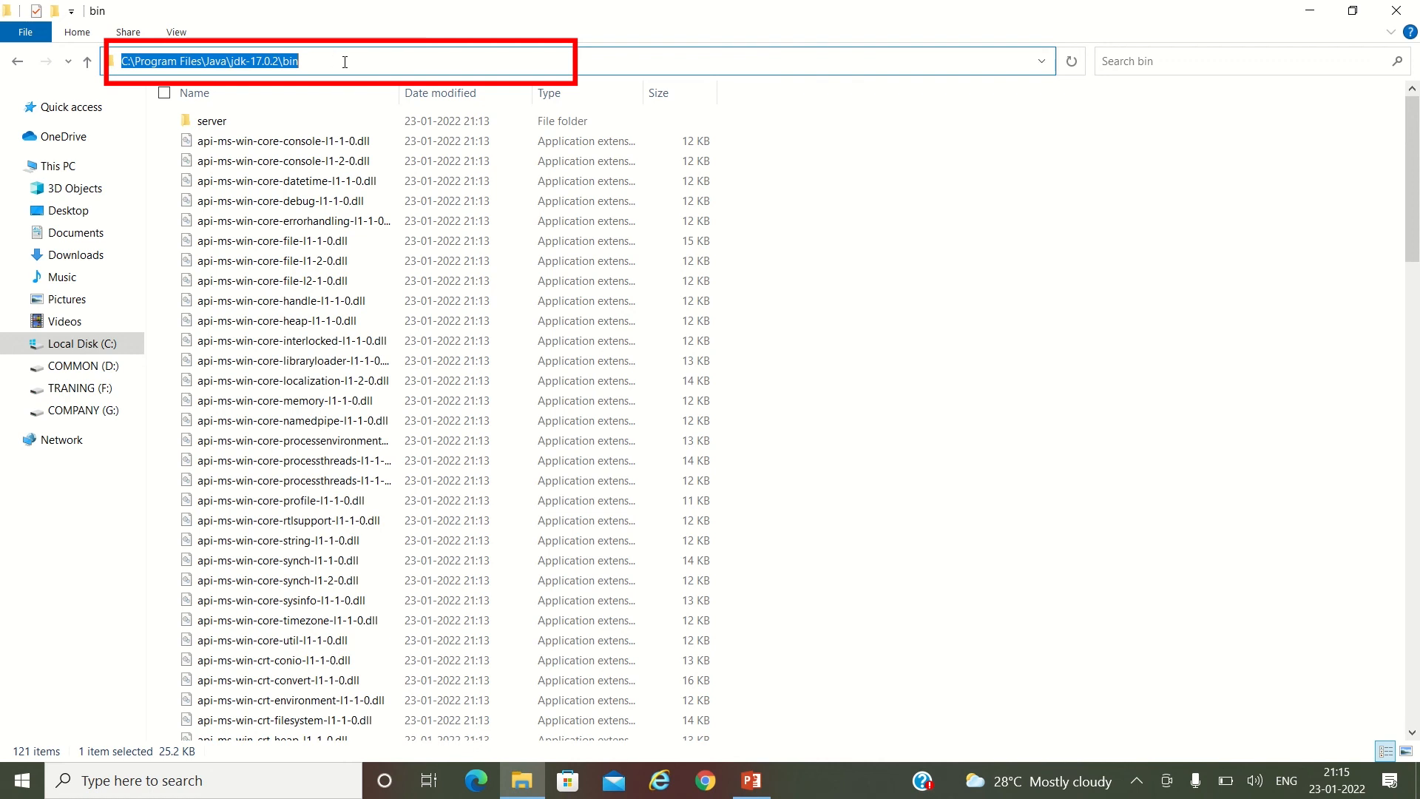
- Find the system environment variables editor through a Windows search for envir and open the Environment Variables dialog
left_click(215, 775)
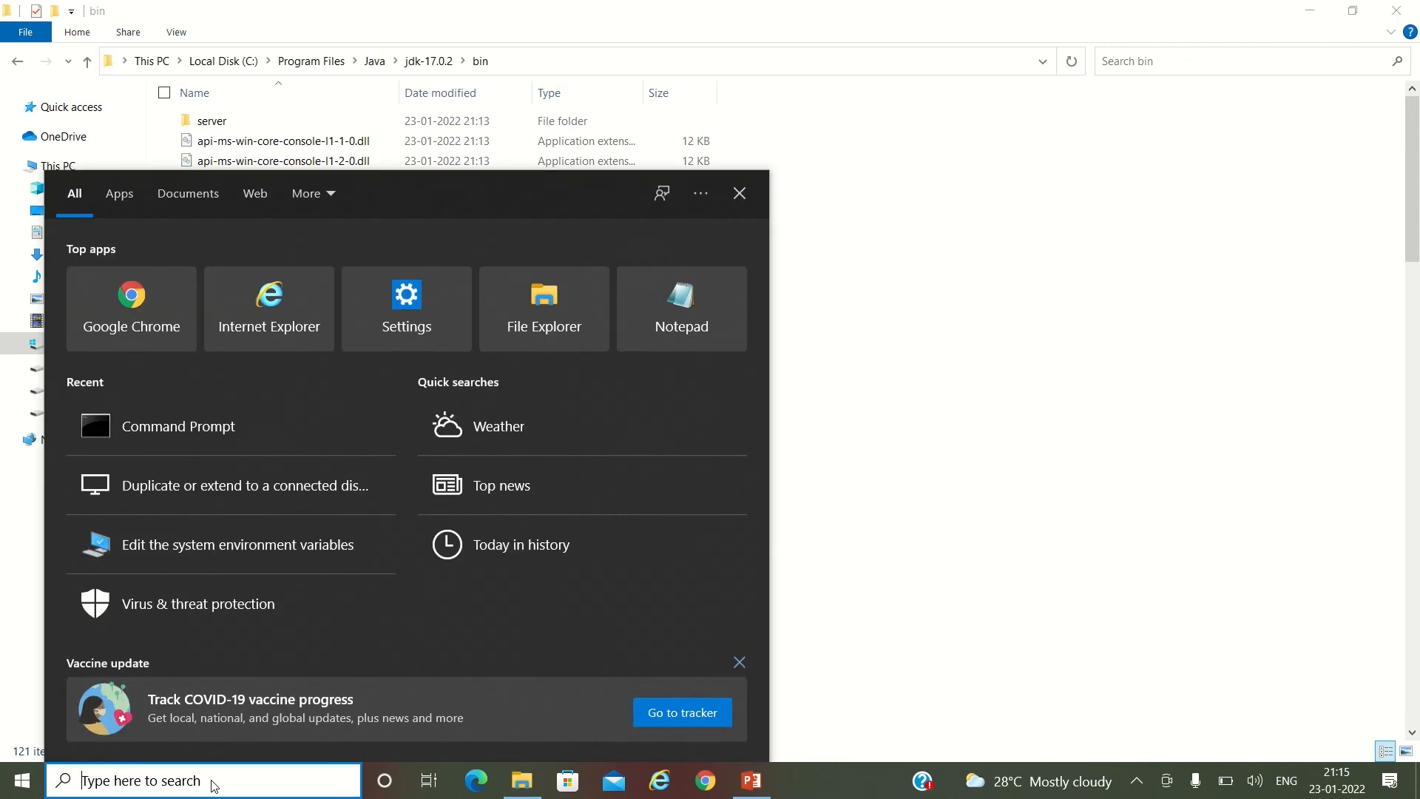
type("env")
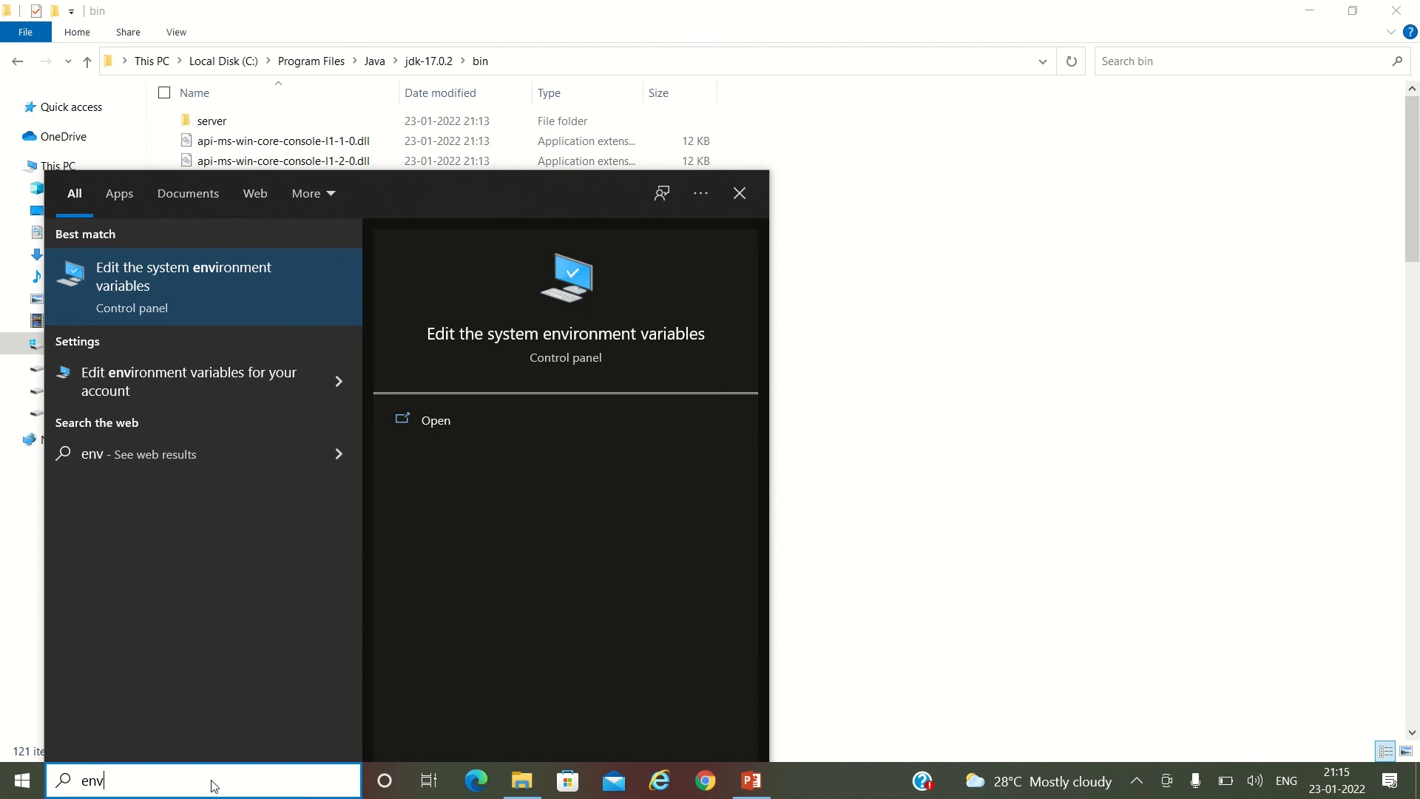
type("ir")
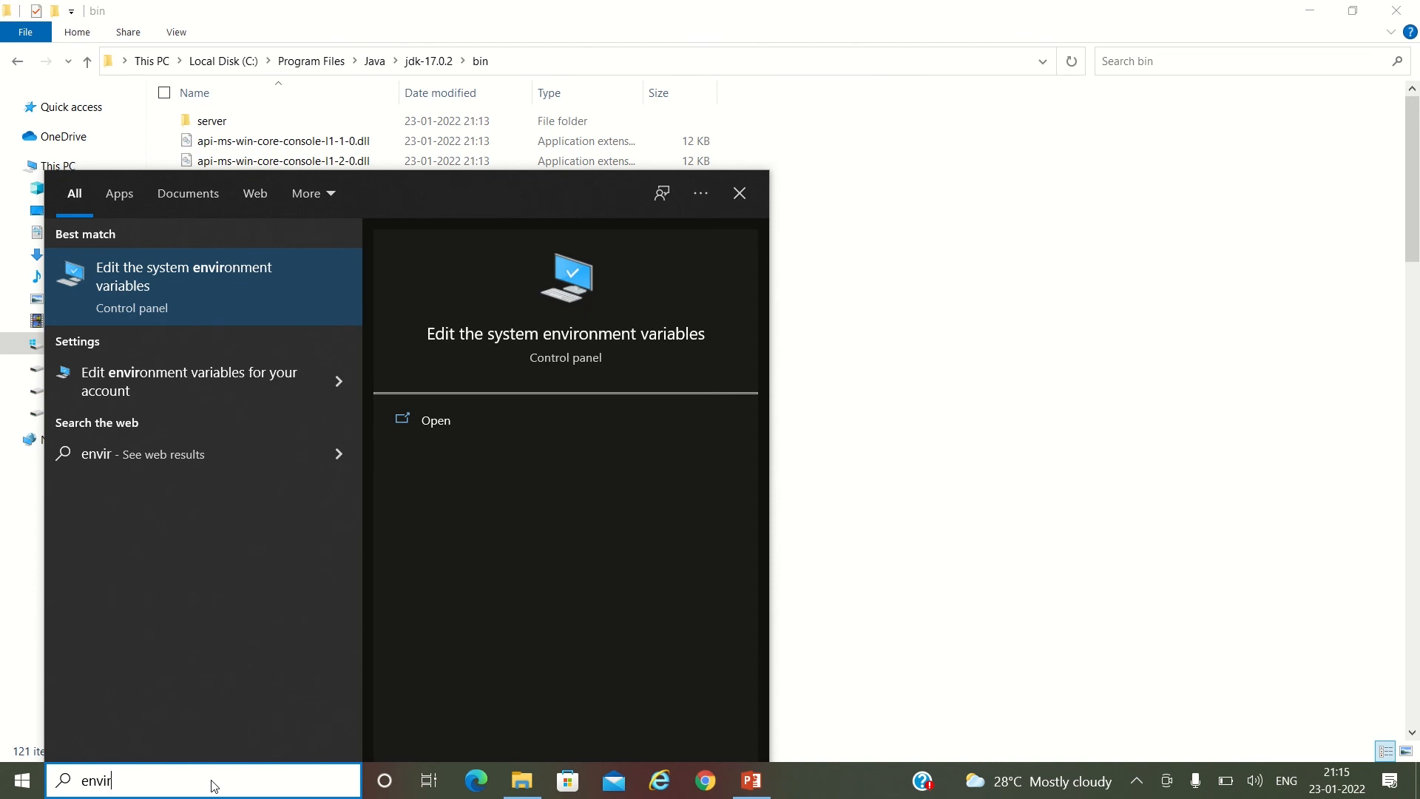
left_click(148, 279)
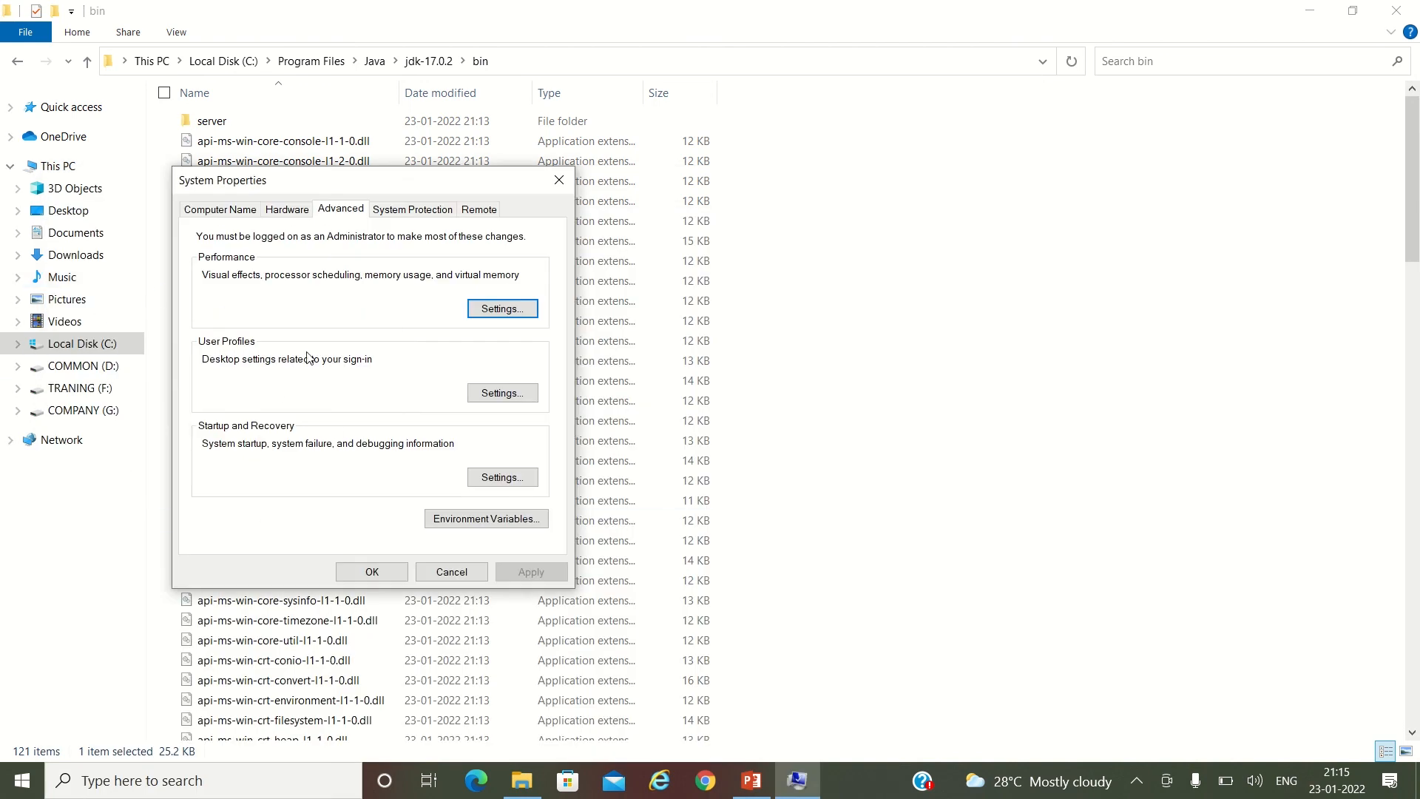
left_click_drag(355, 181, 572, 196)
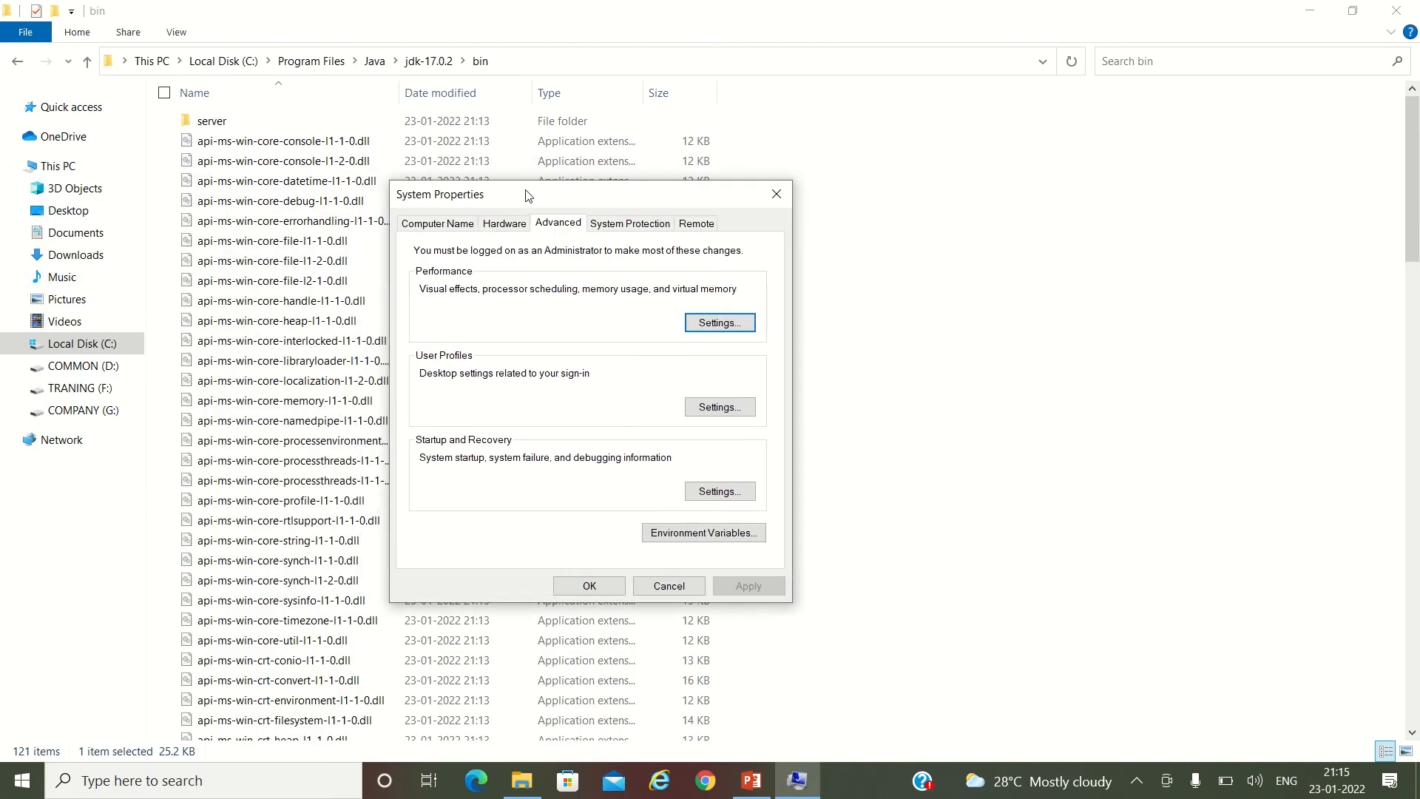
left_click(688, 535)
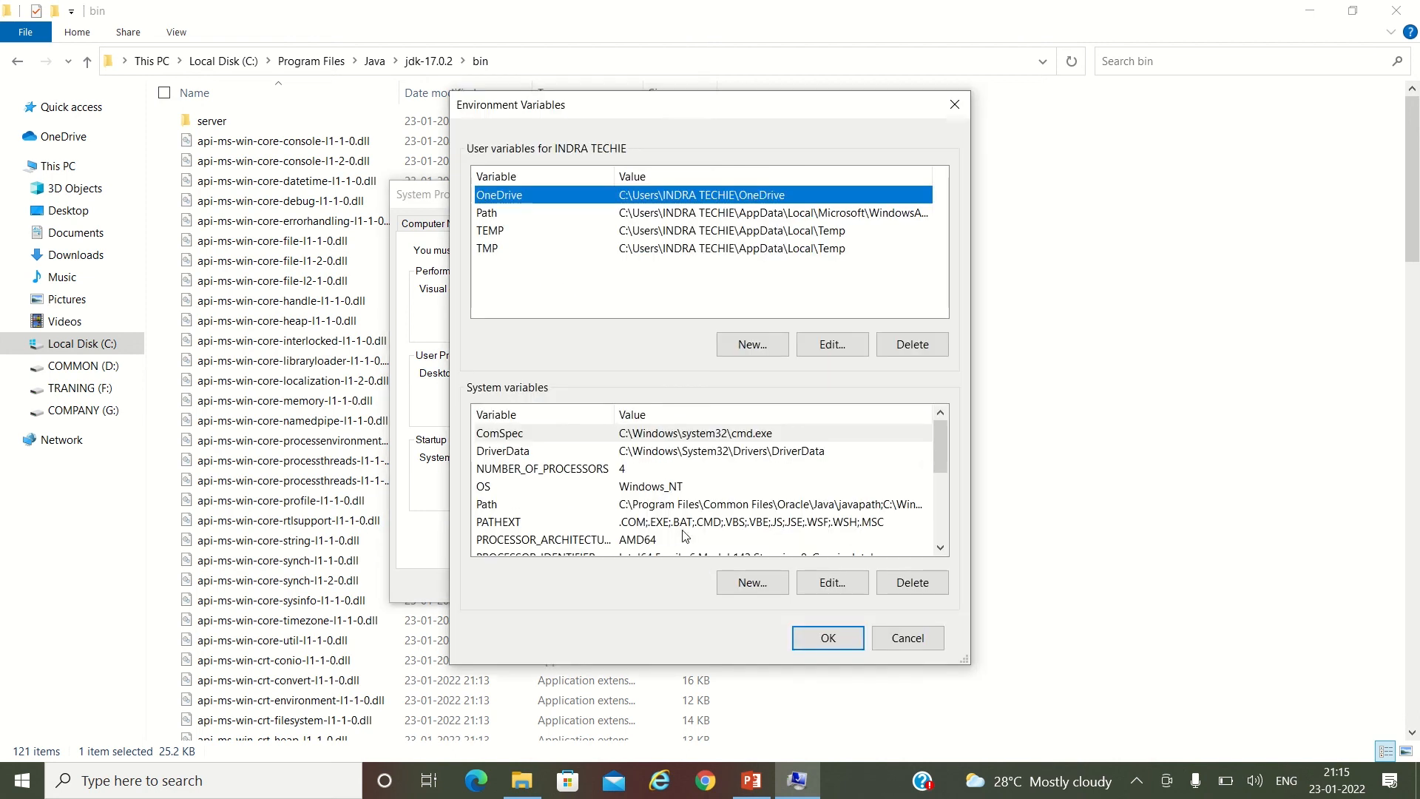
- Add C:\Program Files\Java\jdk-17.0.2\bin as a new entry in the system Path variable, confirm all dialogs and close File Explorer
left_click(533, 506)
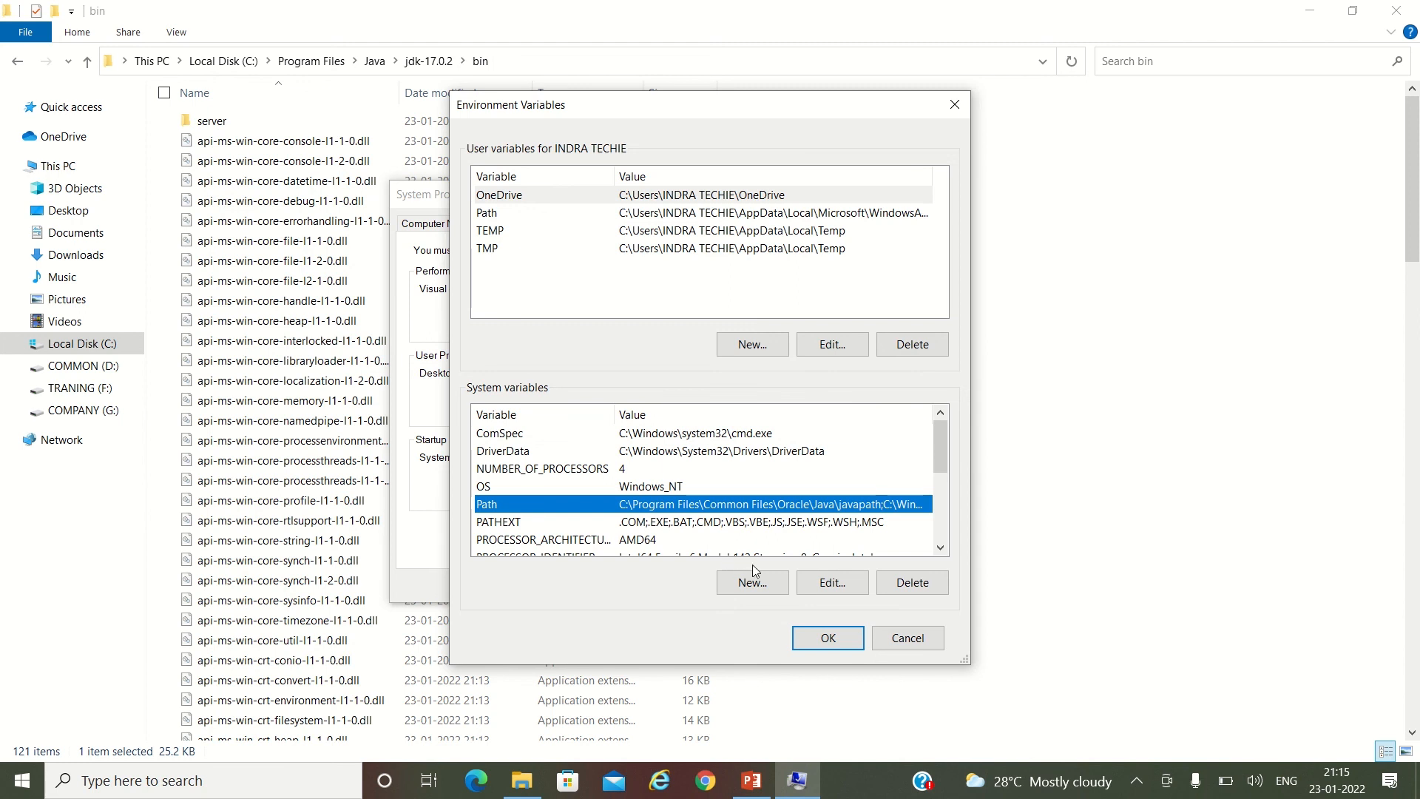
left_click(823, 581)
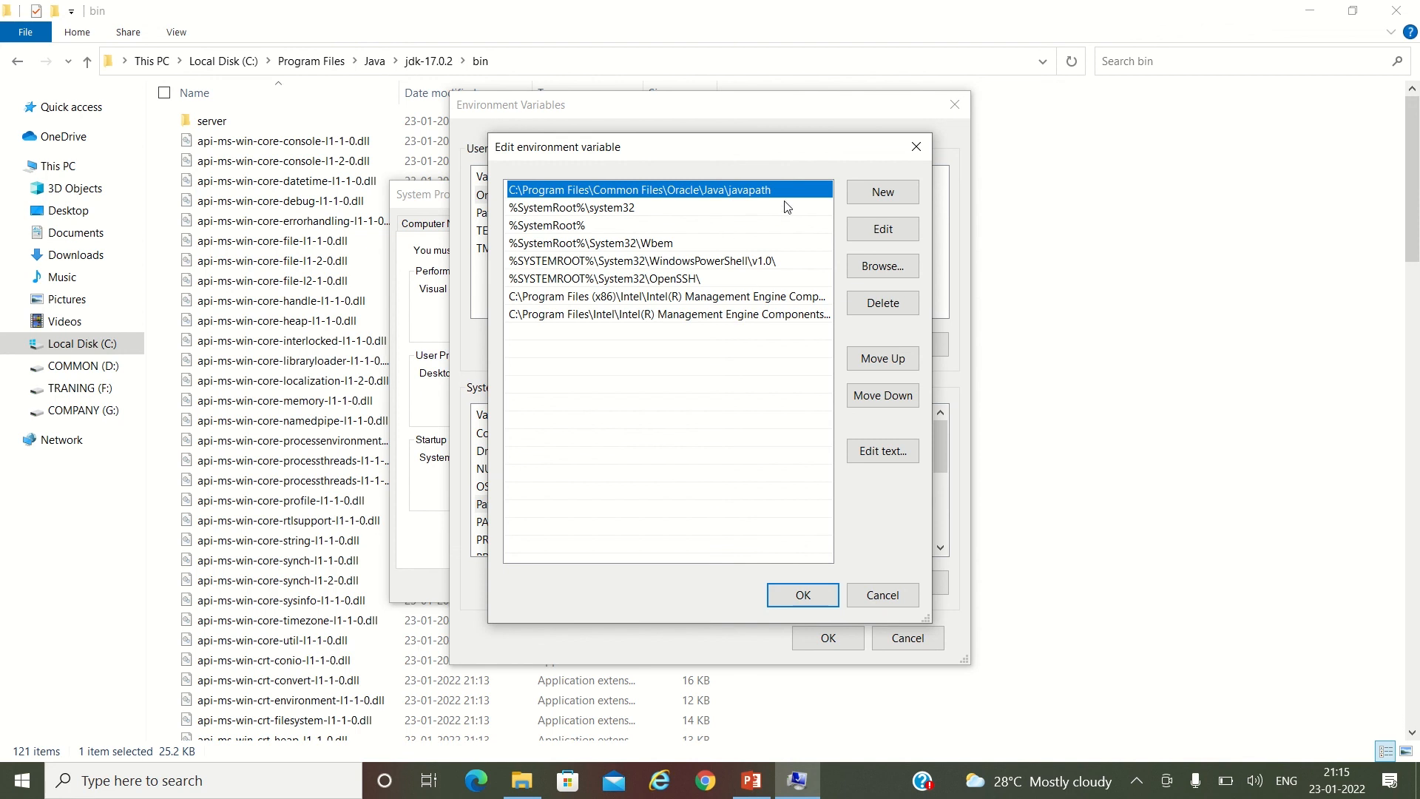
left_click(874, 194)
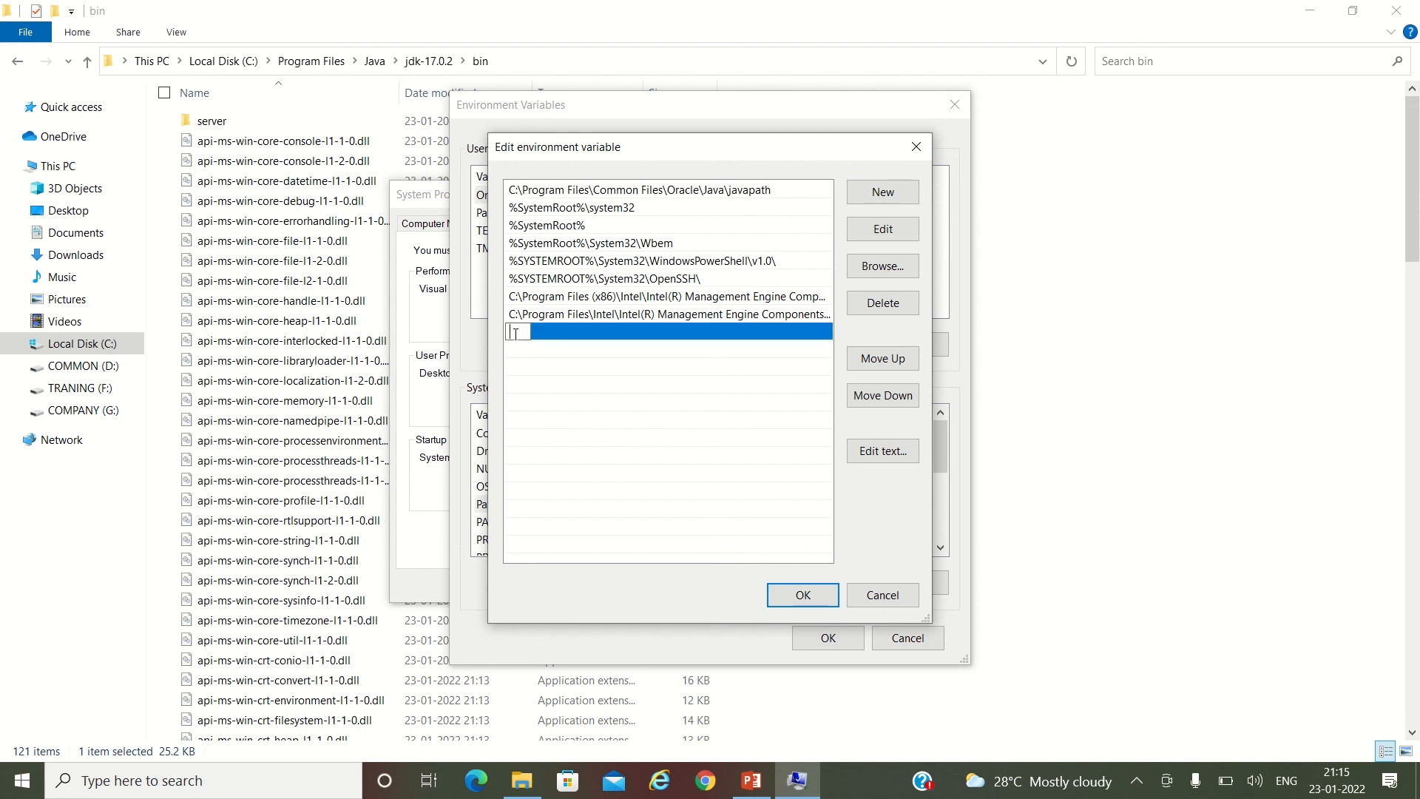
type("C:\\Program Files\\Java\\jdk-17.0.2\\bin")
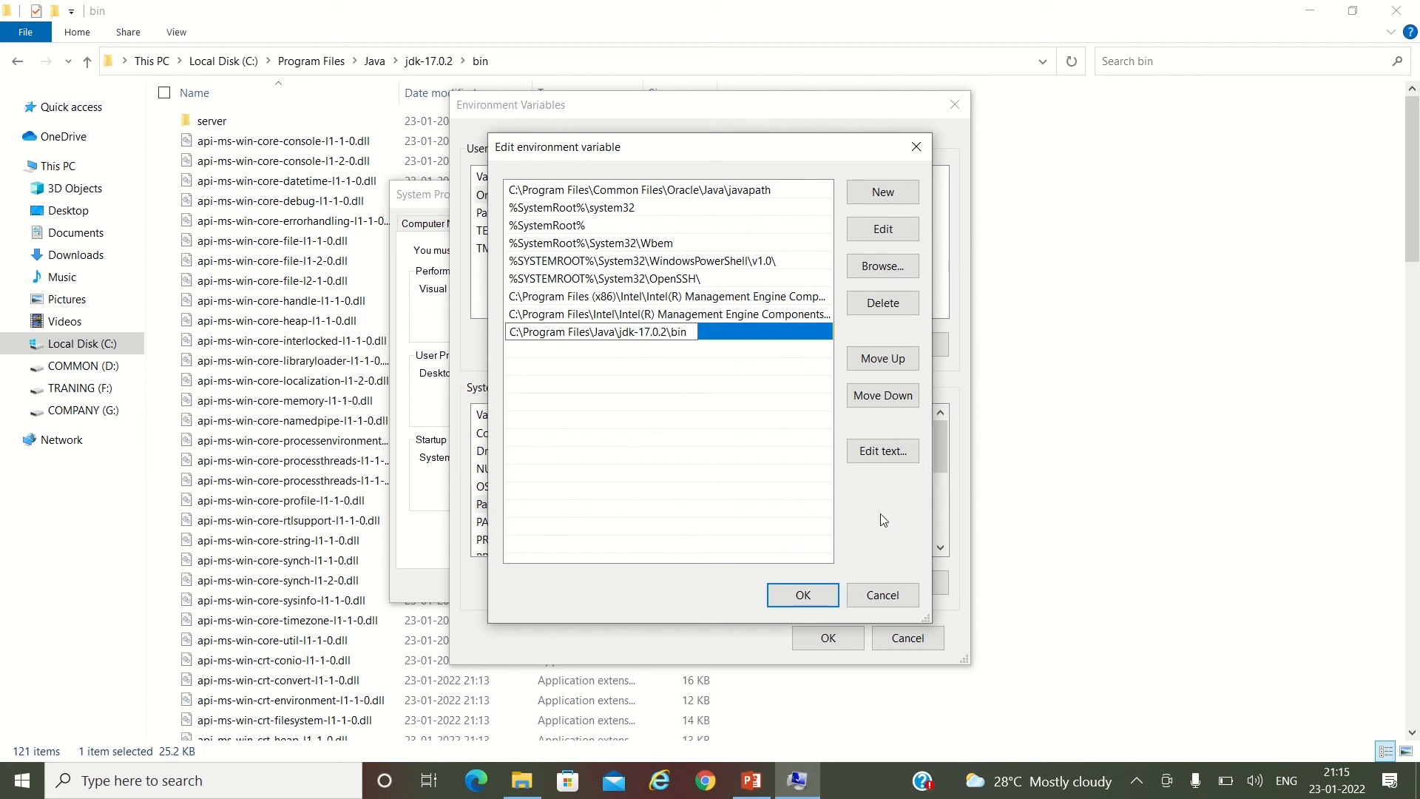
left_click(806, 595)
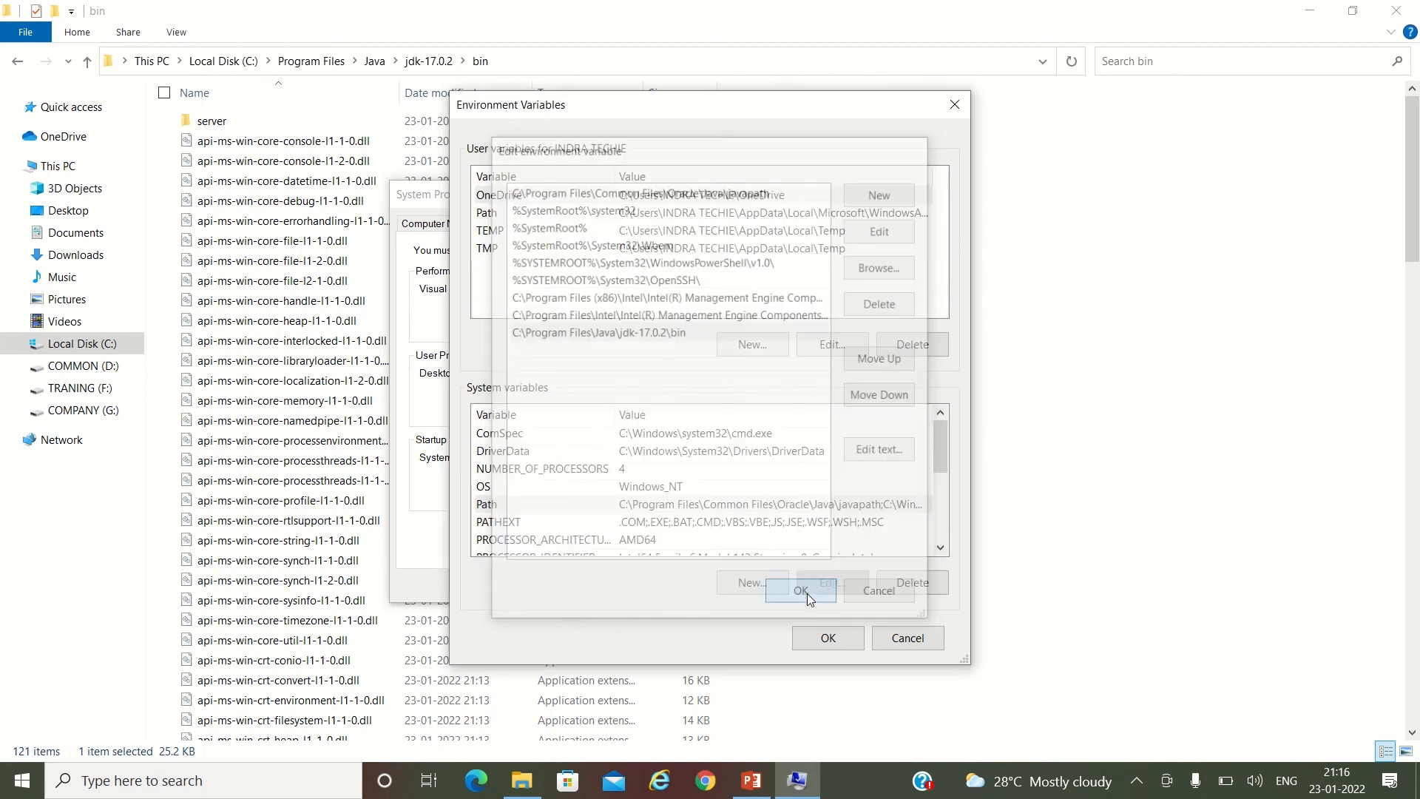
left_click(827, 640)
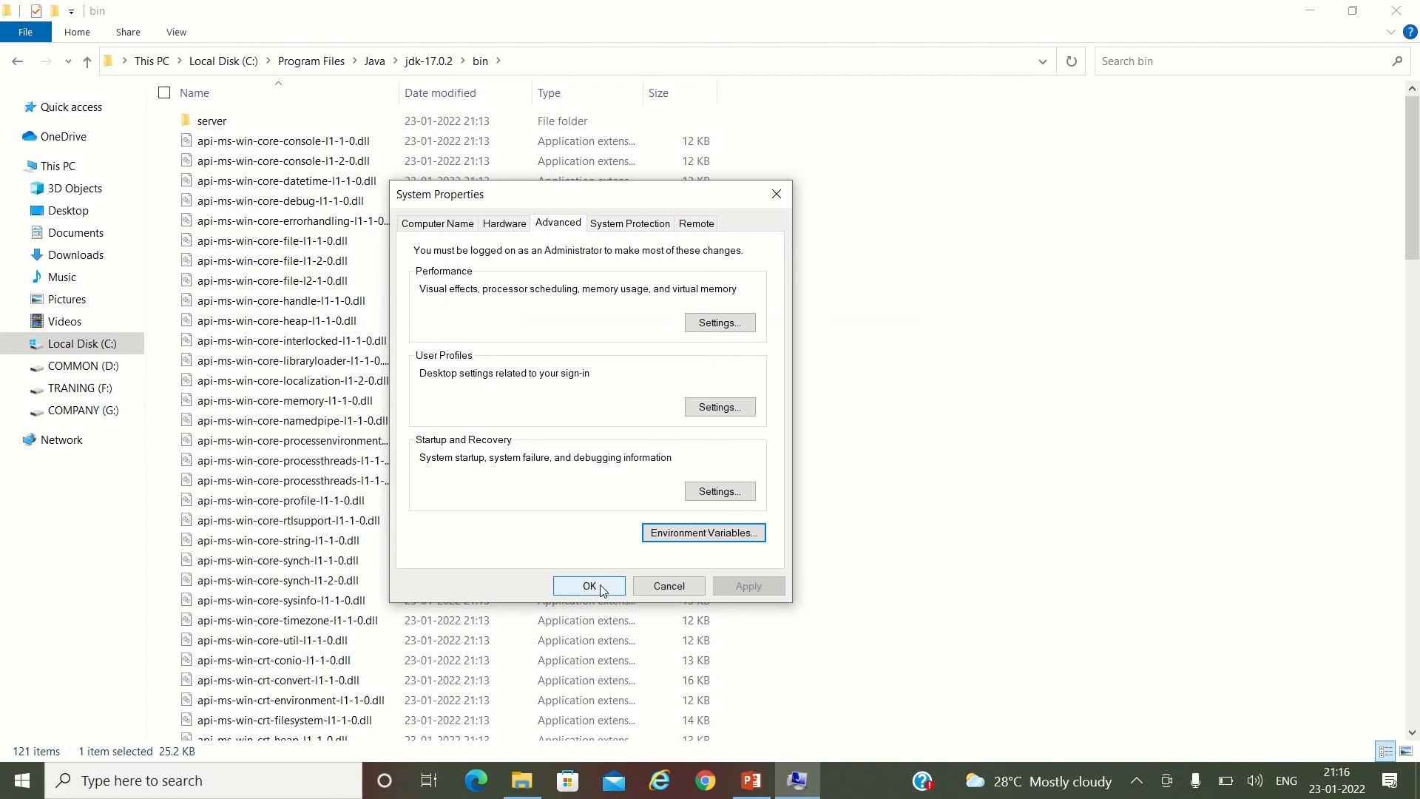
left_click(603, 588)
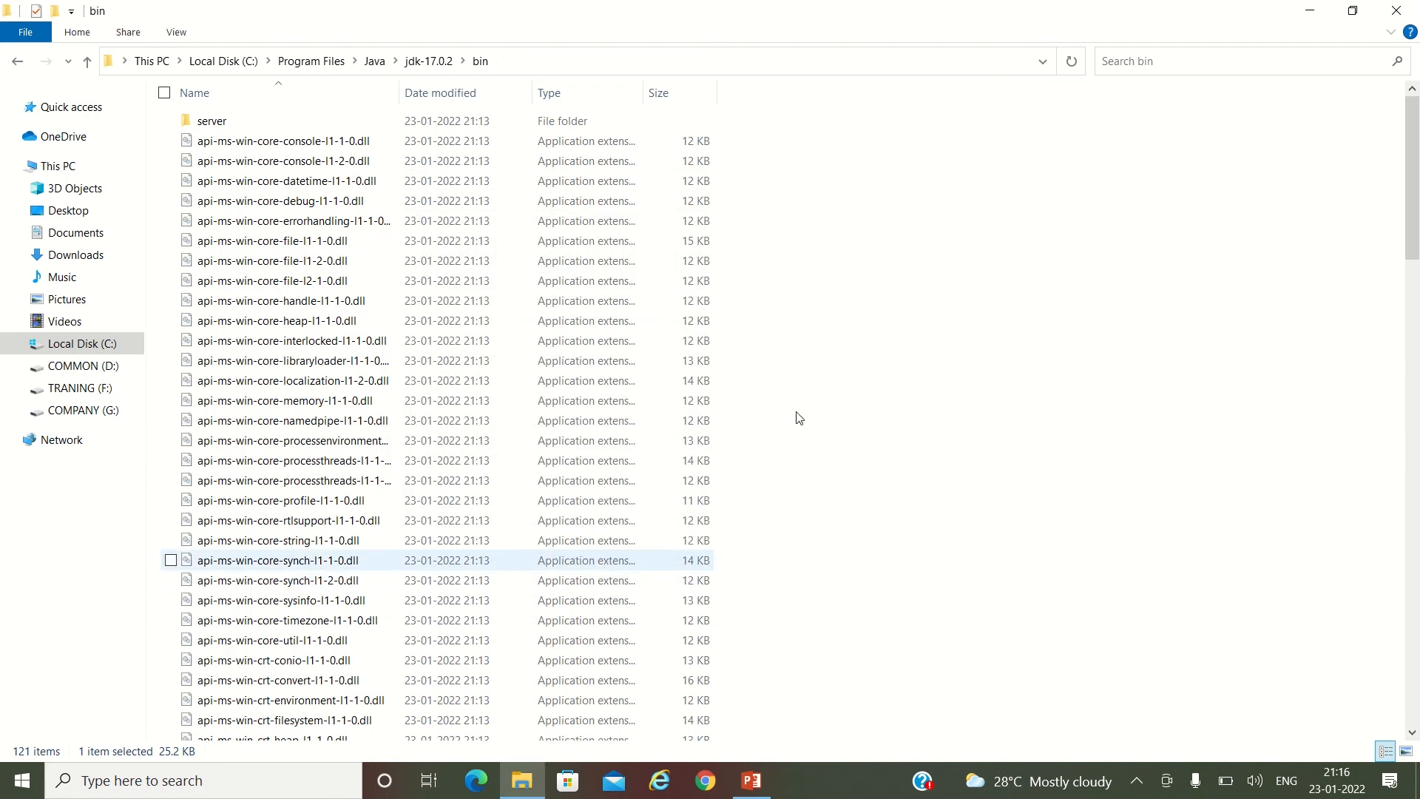
left_click(1417, 3)
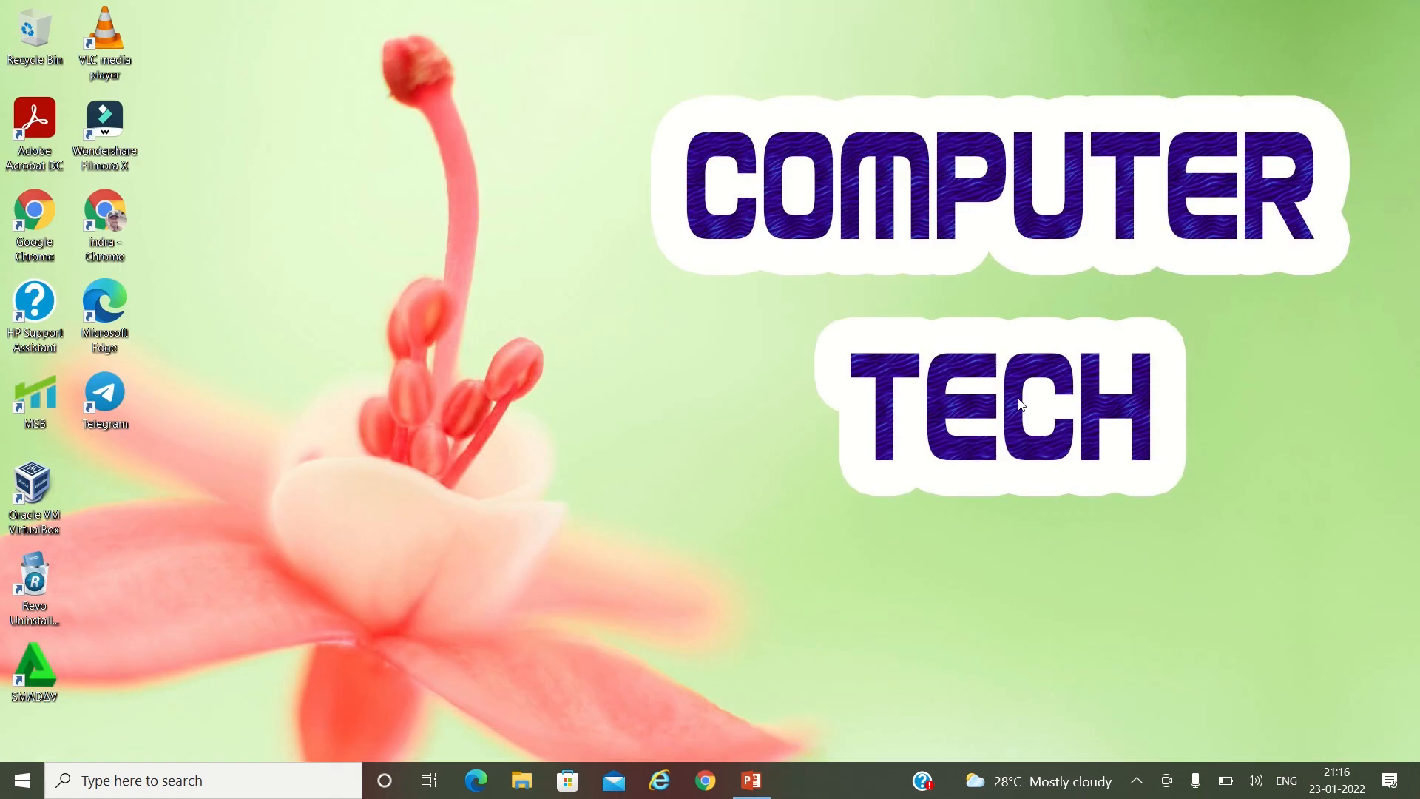